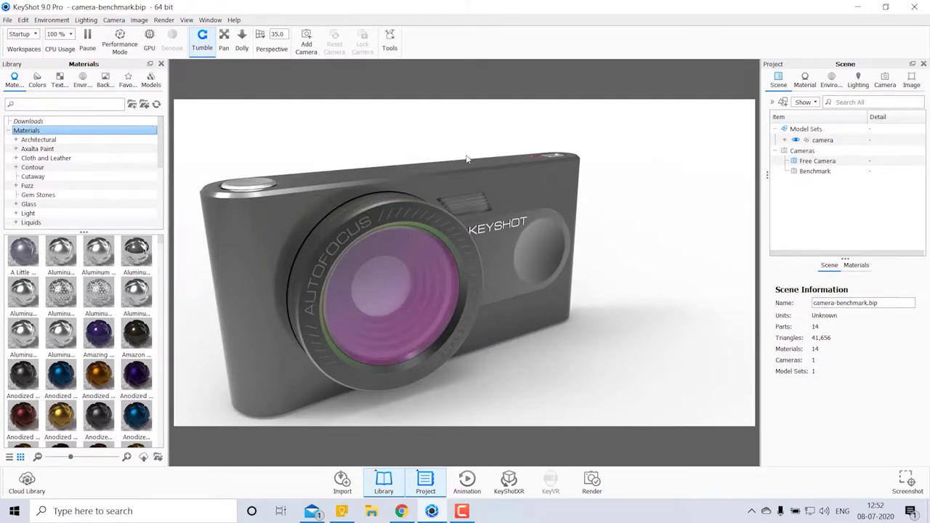
Look through the File, Environment, Camera and Image menu commands.
left_click(7, 20)
left_click(14, 22)
left_click(41, 20)
left_click(85, 20)
left_click(114, 20)
left_click(141, 22)
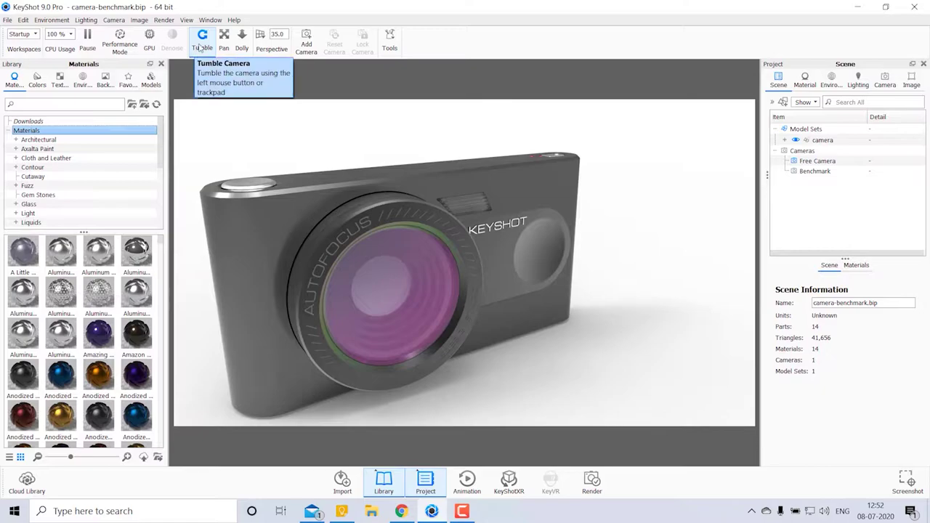
Orbit, pan and dolly the view to a three-quarter front angle of the camera model.
mouse_move(270, 195)
left_mouse_down()
mouse_move(316, 179)
mouse_move(613, 212)
mouse_move(267, 283)
mouse_move(233, 106)
left_mouse_up()
left_click(224, 40)
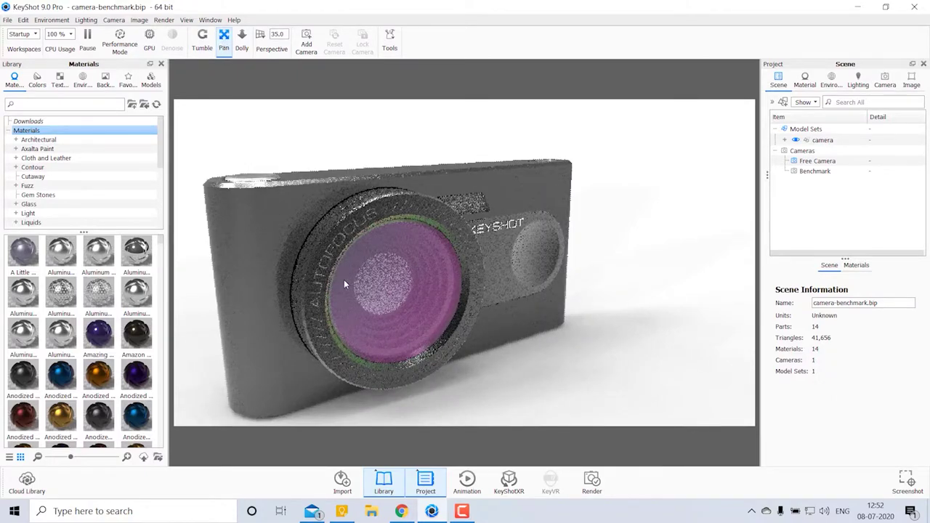
left_click_drag(344, 279, 546, 256)
left_click_drag(509, 200, 483, 214)
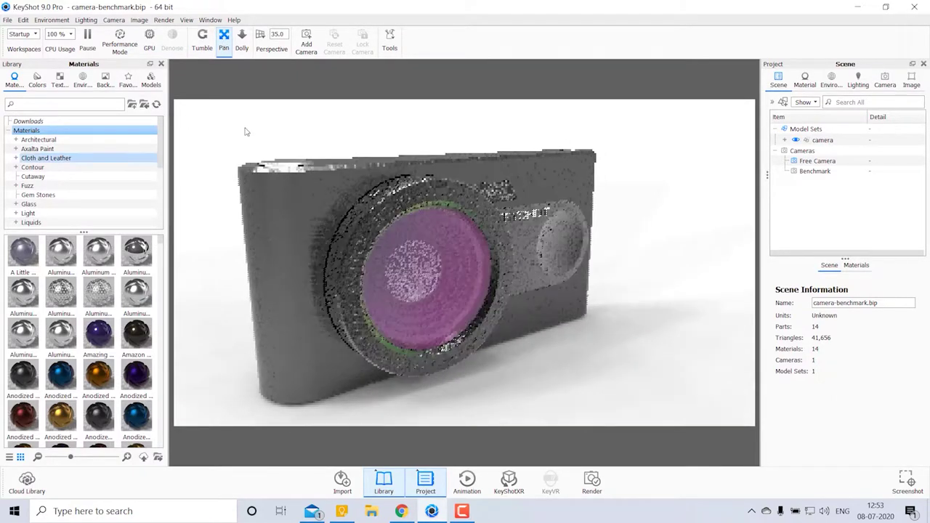
left_click(242, 40)
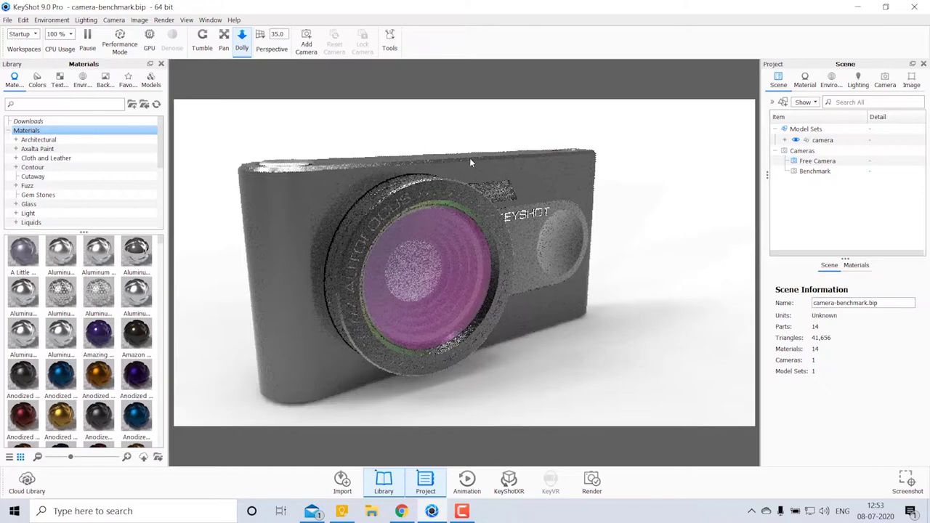
mouse_move(475, 176)
left_mouse_down()
mouse_move(451, 315)
mouse_move(441, 170)
left_mouse_up()
left_click(204, 37)
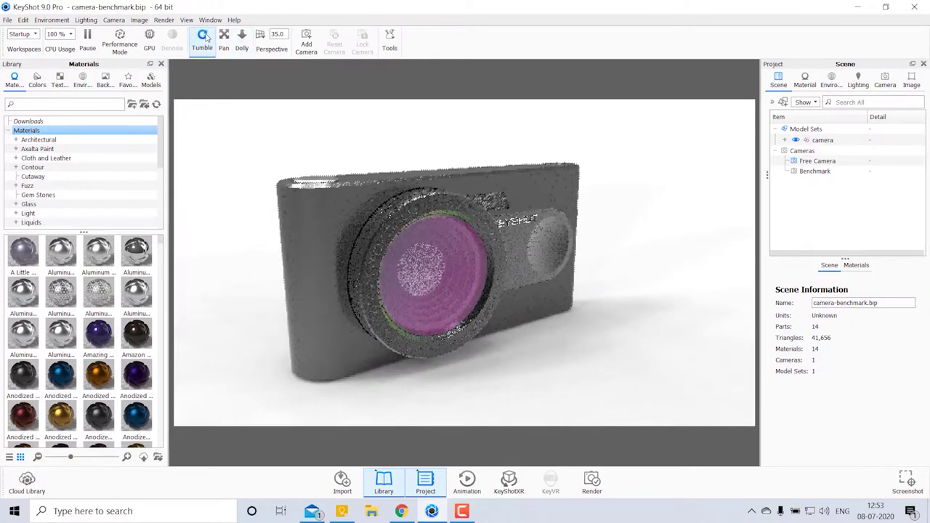
left_click_drag(467, 168, 399, 328)
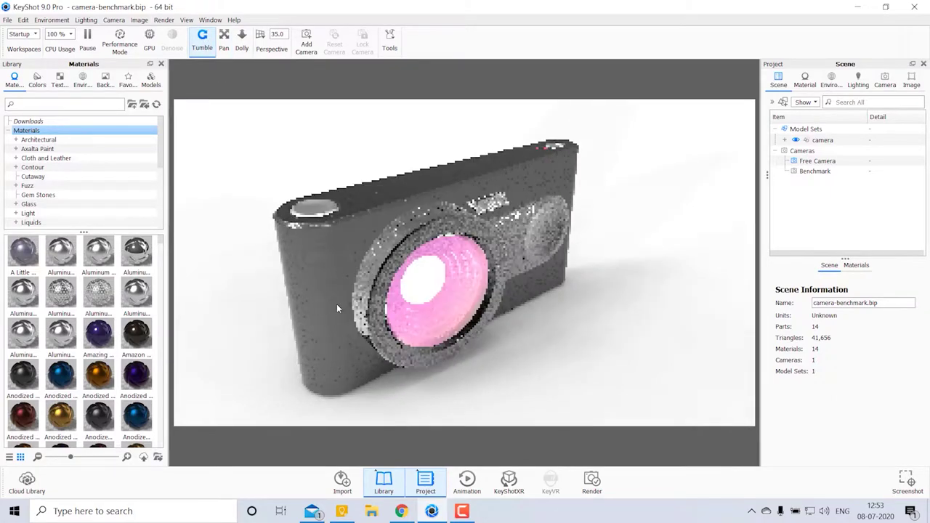
left_click_drag(337, 304, 295, 150)
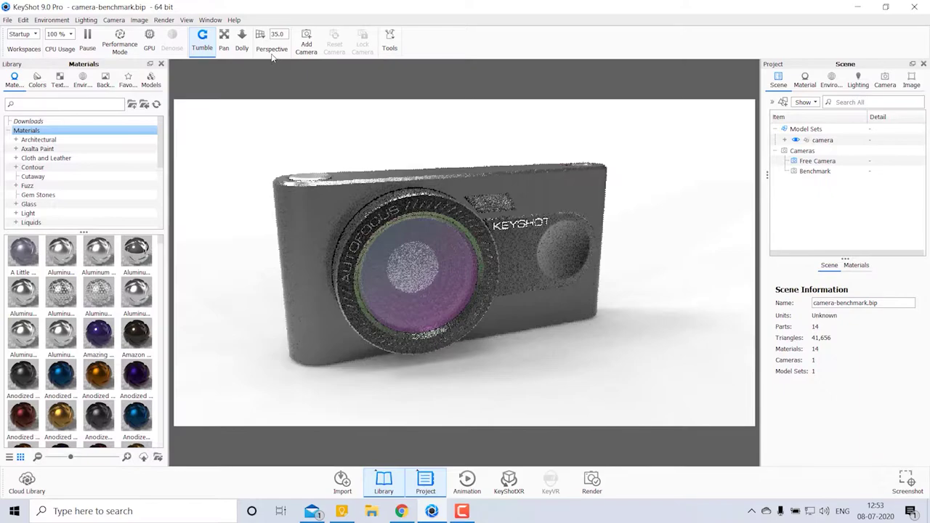
Set the lens focal length to 30.0 and let the render refine.
left_click(288, 34)
type("50")
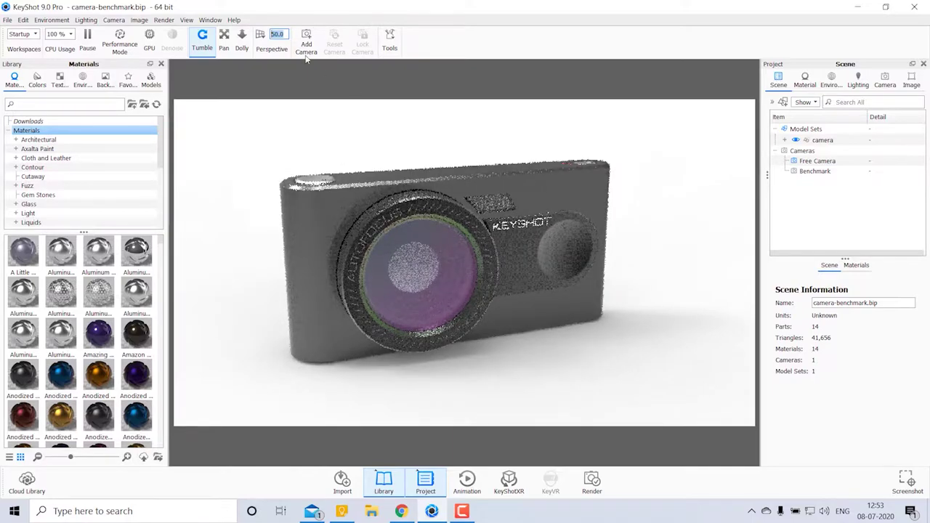
type("30")
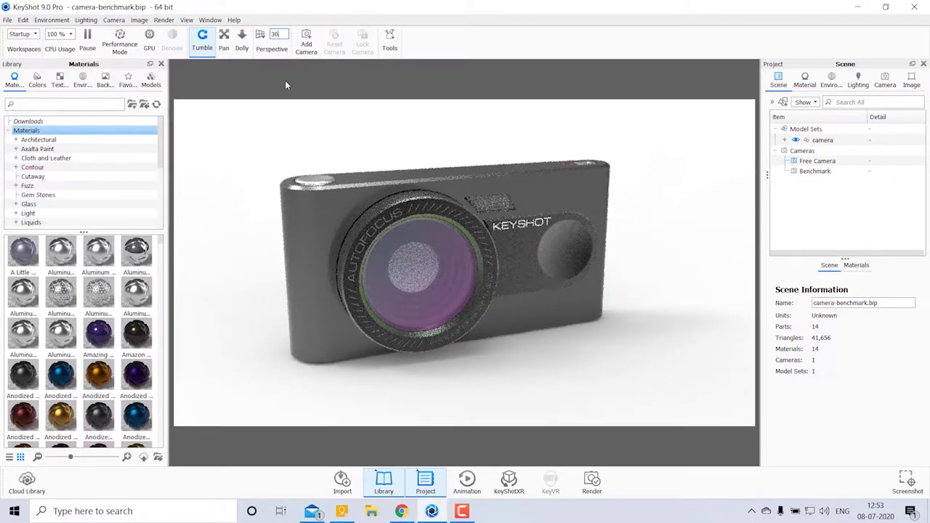
key("Return")
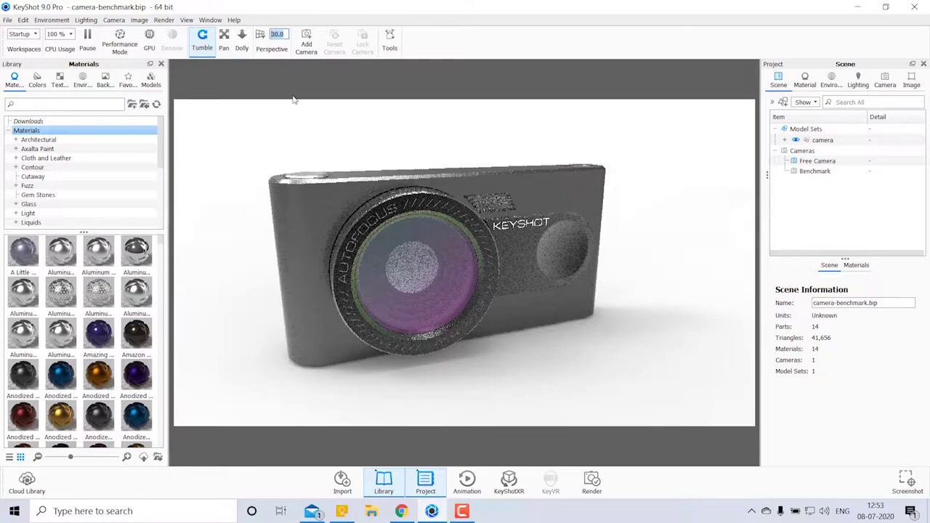
left_click(295, 132)
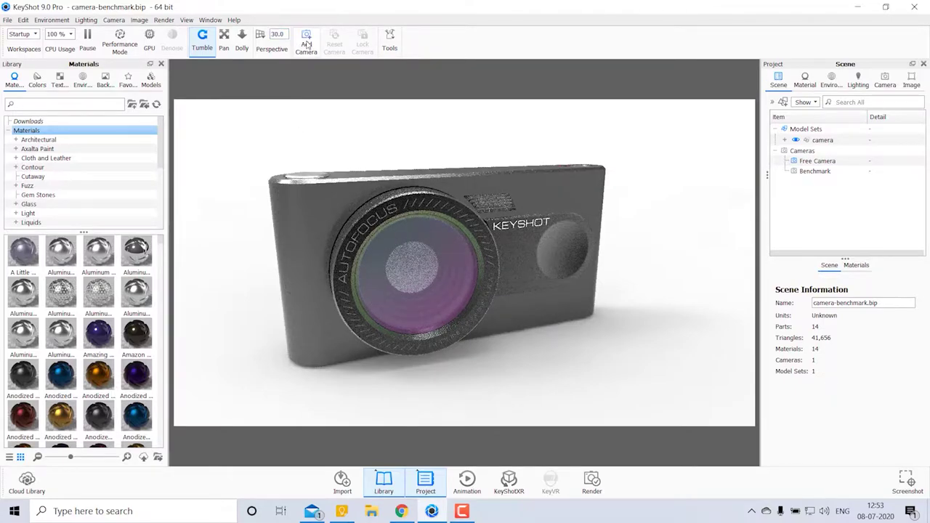
Orbit the model side-on, then browse the Gem Stones and all Materials libraries.
mouse_move(297, 234)
left_mouse_down()
mouse_move(542, 298)
mouse_move(401, 228)
mouse_move(368, 106)
left_mouse_up()
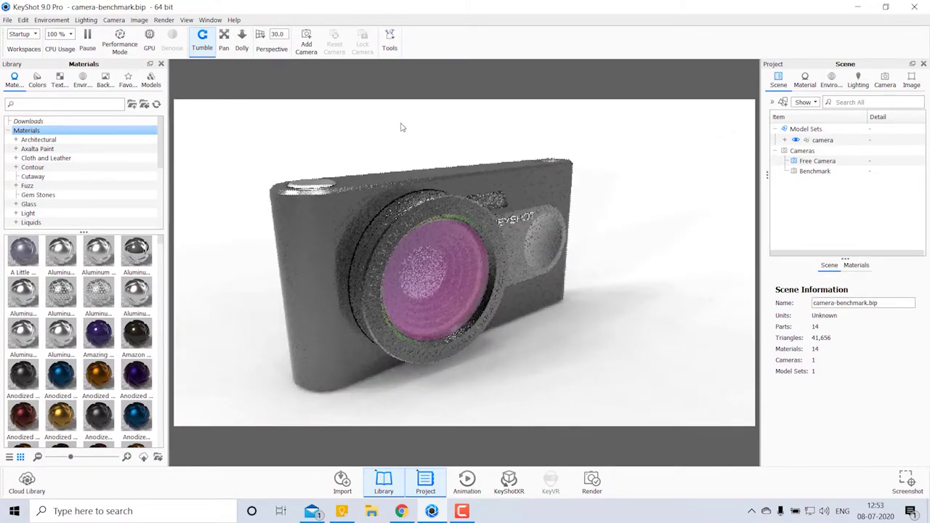
left_click(37, 195)
left_click(27, 130)
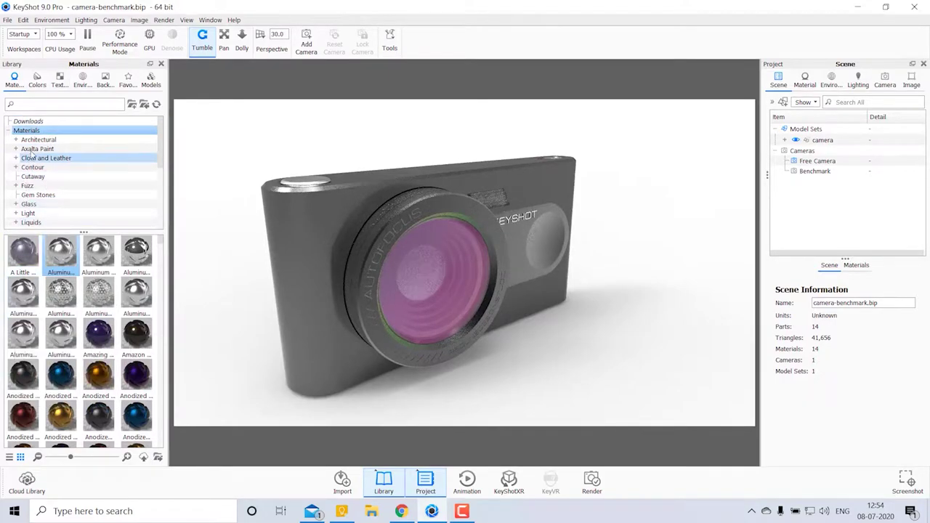
Browse the color library: PANTONE Pastels & Neons, Basic, Classic, Energetic, Grayscale, Kelvin Light.
left_click(37, 80)
left_click(40, 140)
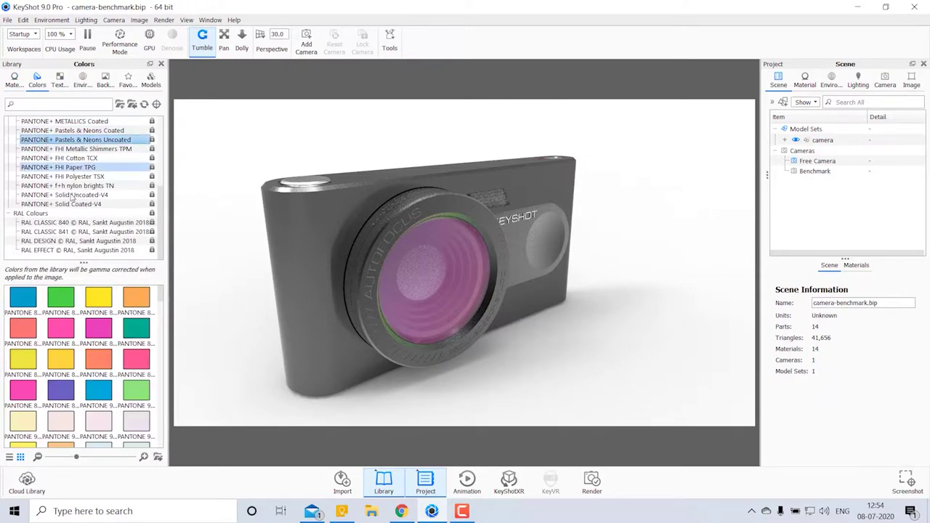
scroll(91, 209, "up", 5)
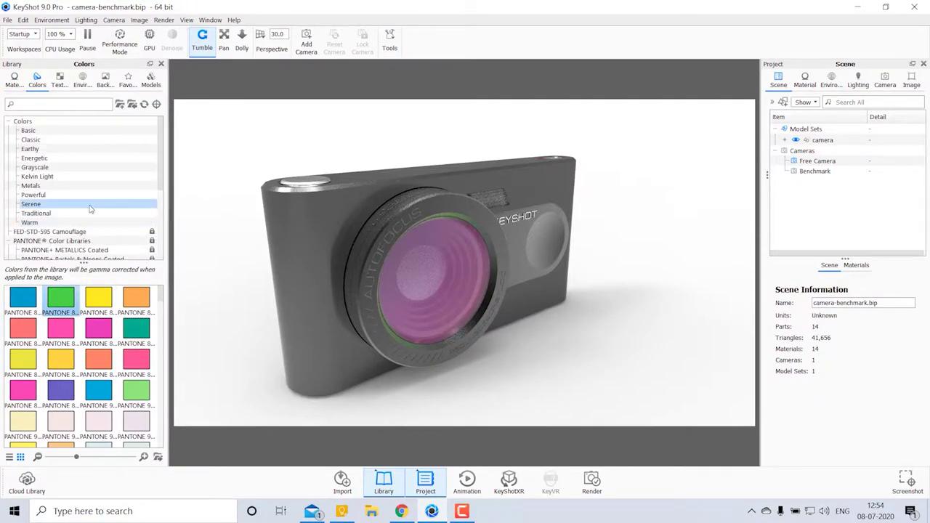
left_click(35, 131)
left_click(48, 158)
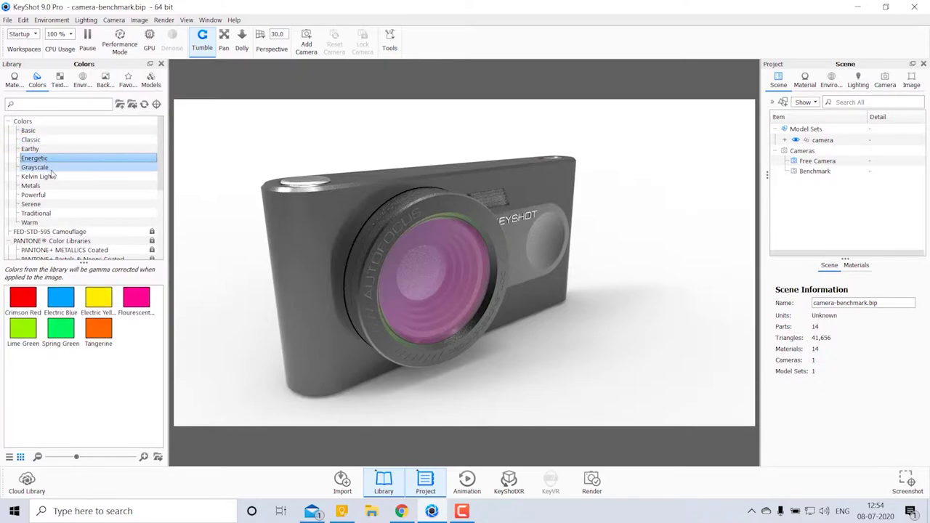
left_click(44, 177)
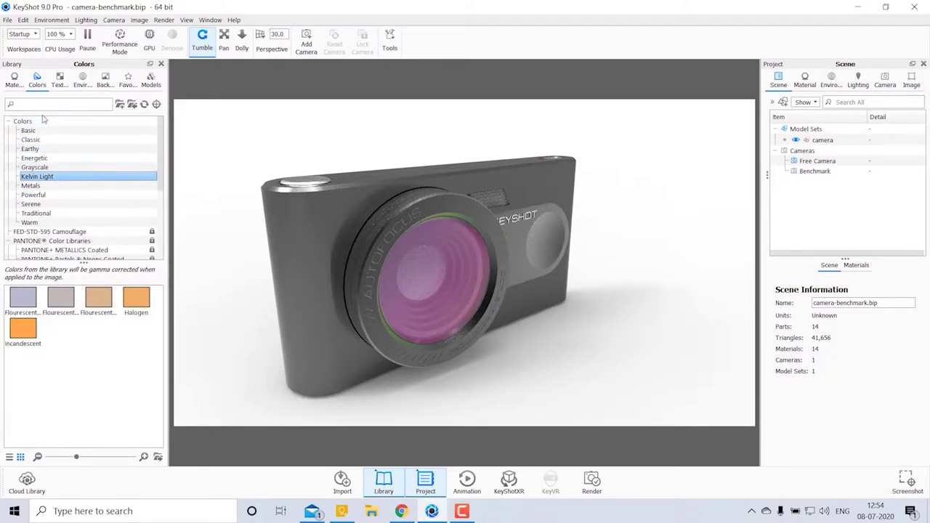
Apply a DiamondPlate bump texture to the camera body, undo it, then show studio environments.
left_click(61, 78)
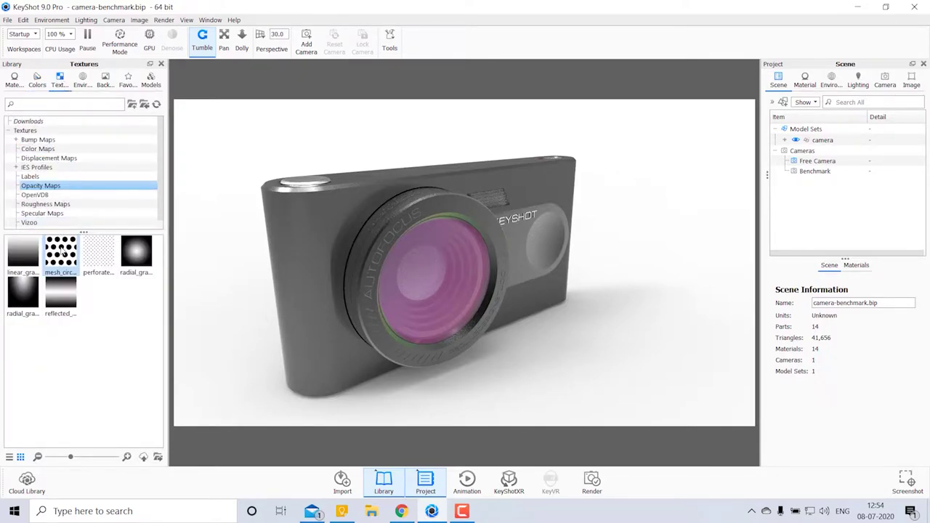
left_click(38, 139)
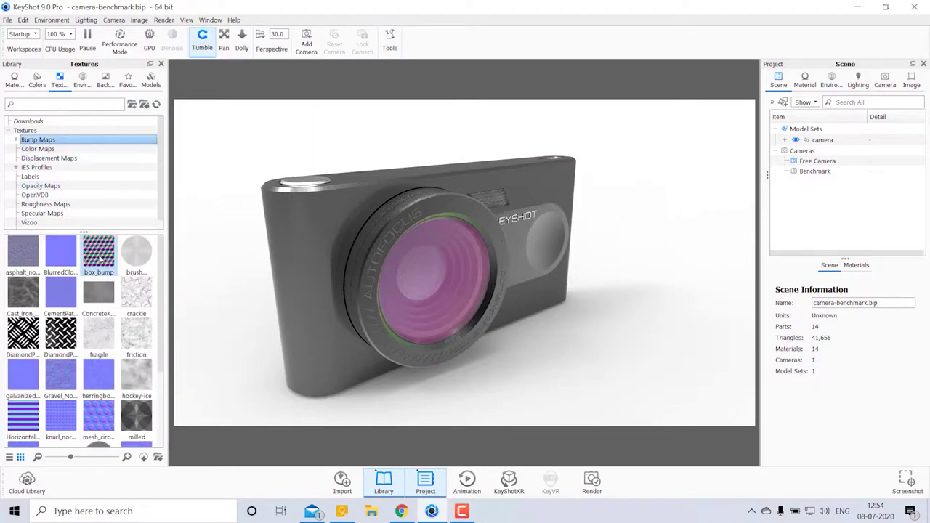
left_click_drag(61, 334, 313, 248)
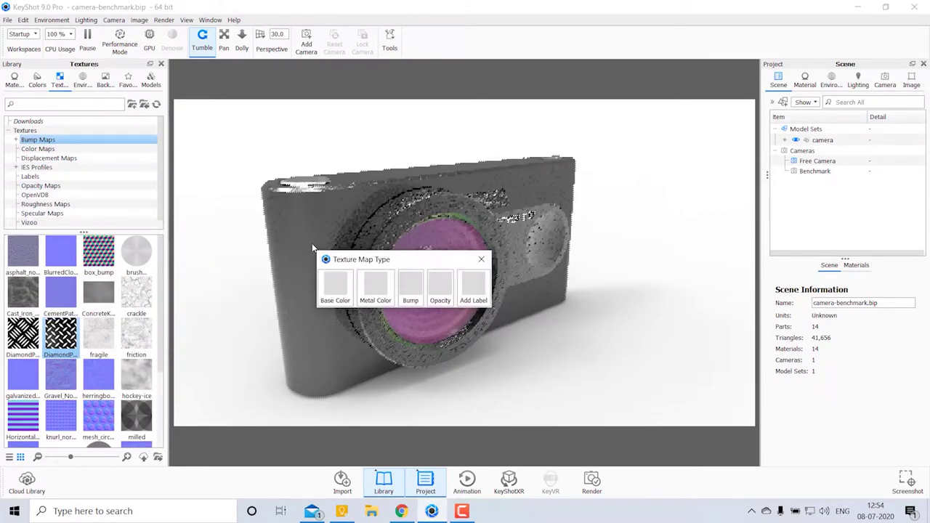
left_click(335, 285)
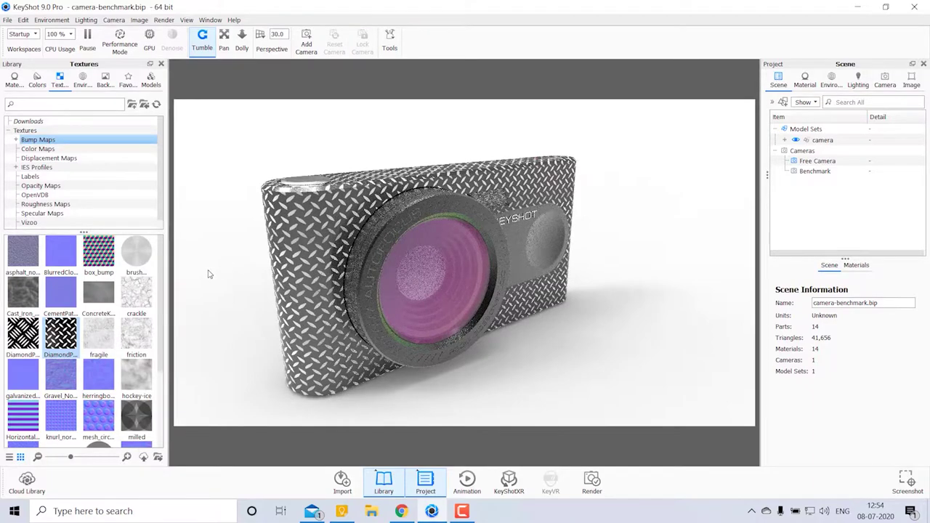
key("ctrl+z")
left_click(83, 80)
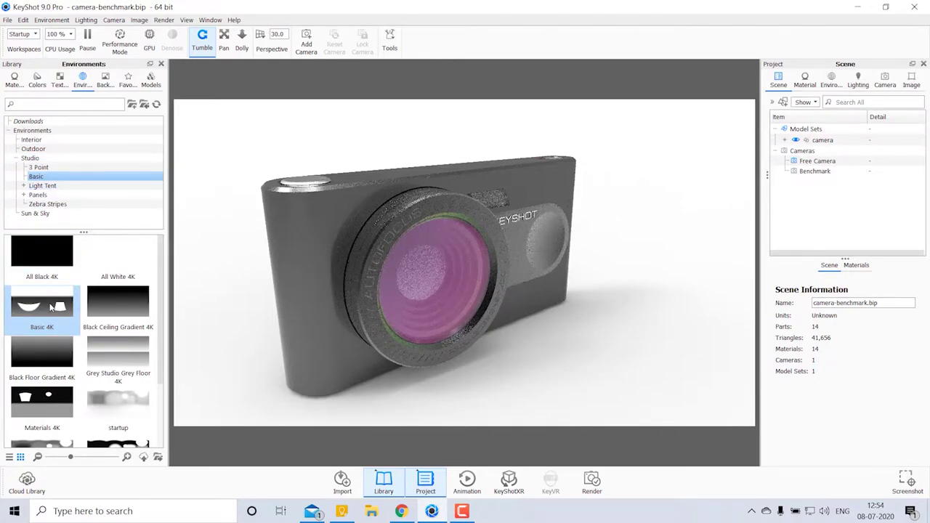
Browse the studio environment presets, including Light Tent and Zebra Stripes.
left_click_drag(222, 261, 574, 211)
scroll(52, 330, "down", 2)
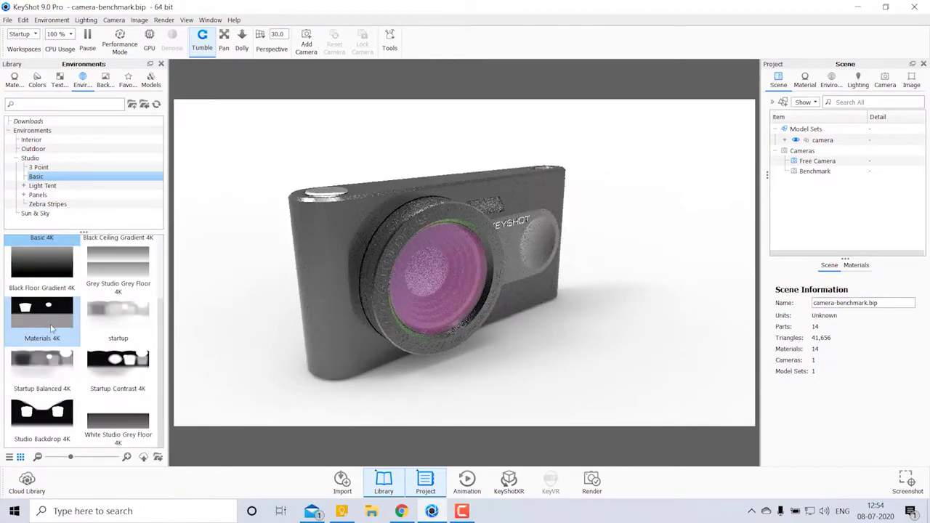
left_click(38, 168)
left_click(42, 185)
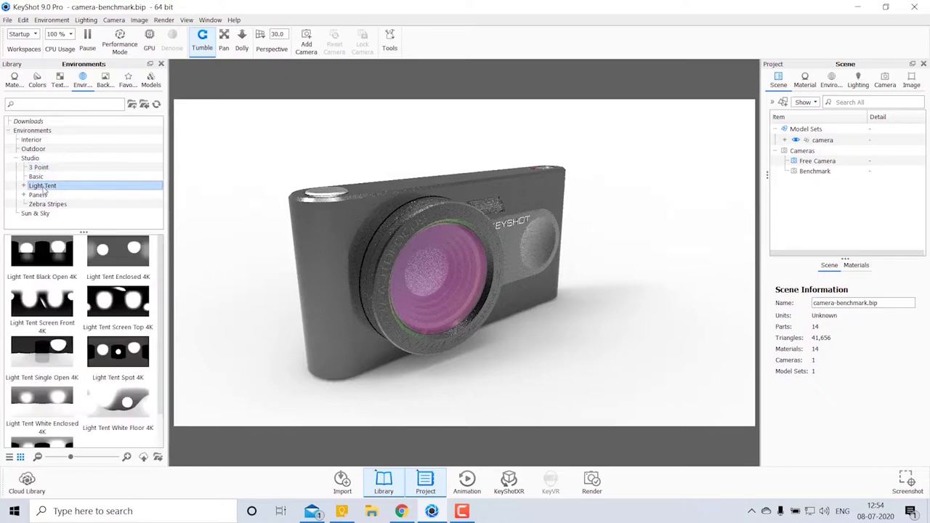
left_click(47, 203)
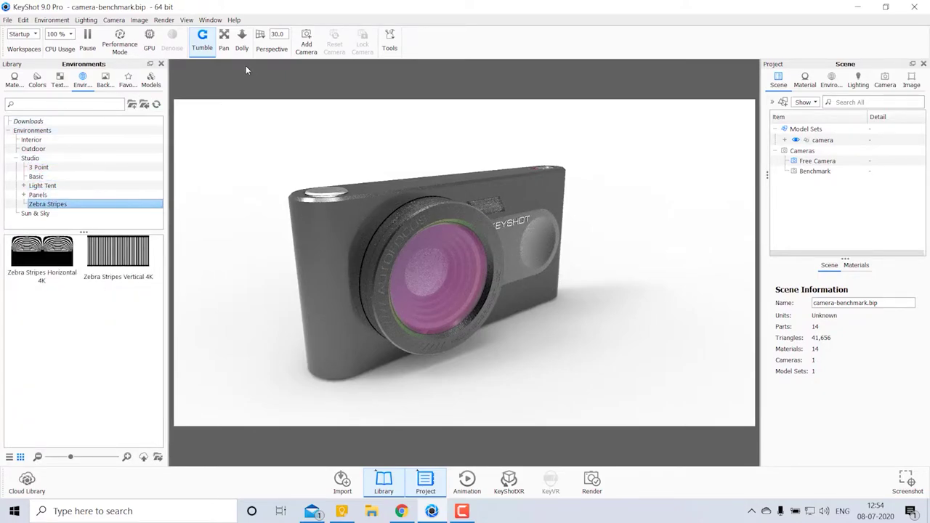
Browse the studio and outdoor backplates, including the bench and Road 1 images.
left_click(104, 80)
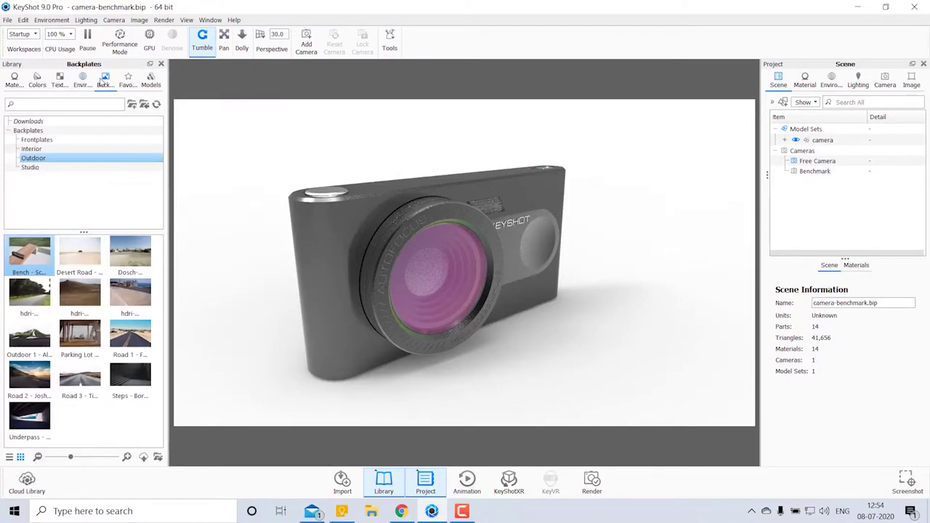
left_click(125, 304)
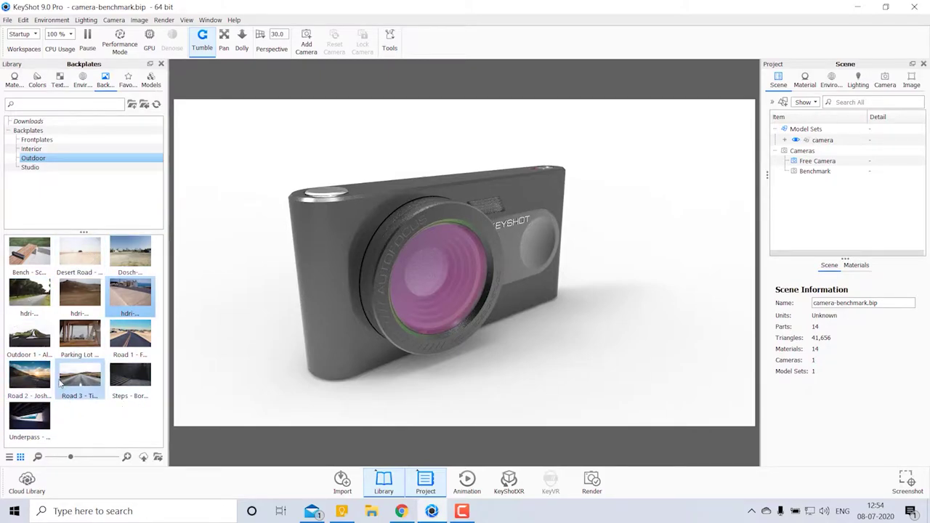
left_click(36, 157)
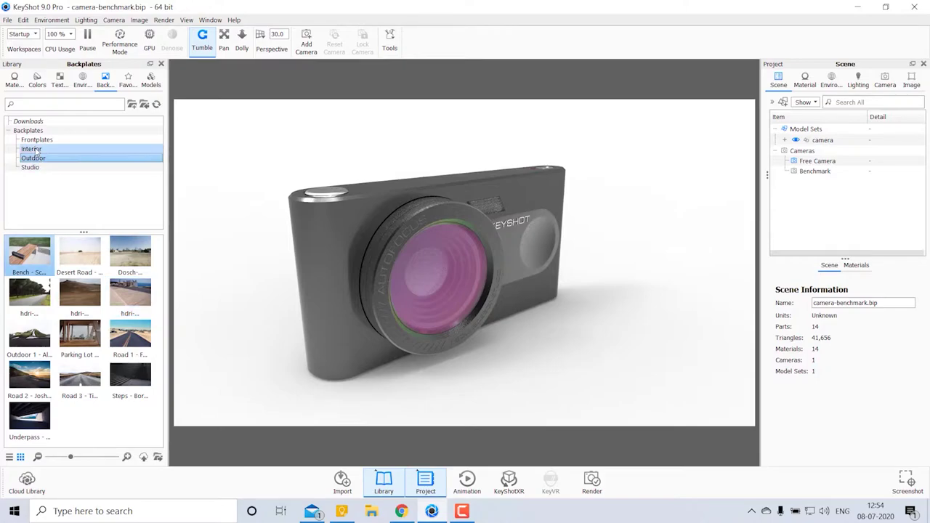
left_click(37, 140)
left_click(34, 167)
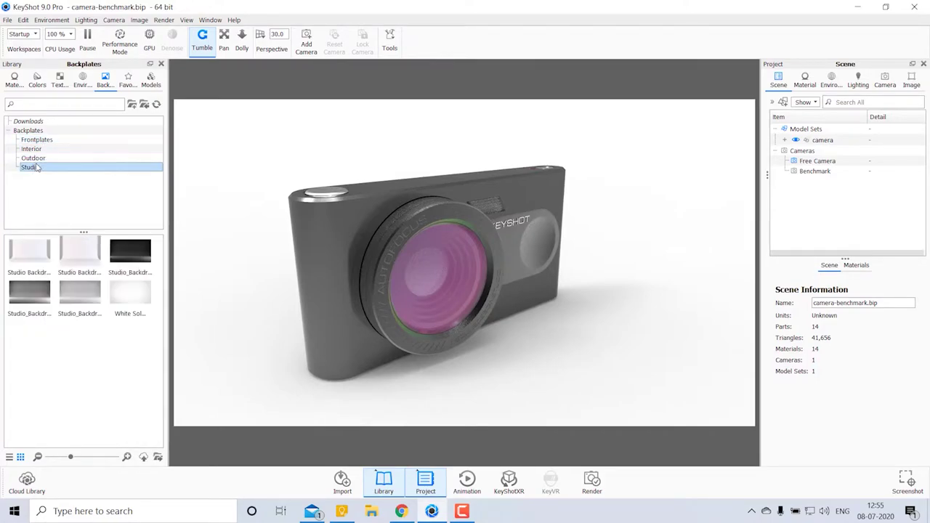
left_click(32, 158)
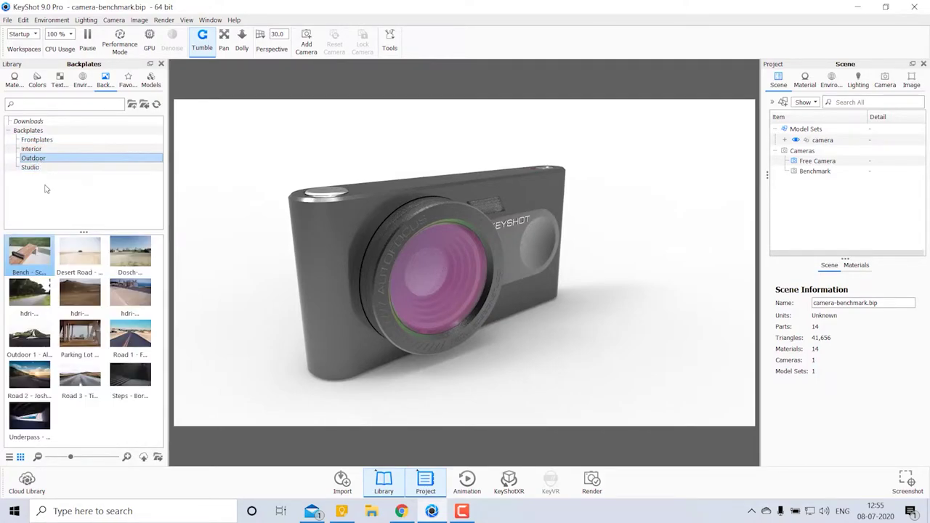
left_click(130, 339)
Browse interior backplates like Corridor 1 and a kitchen, then show the geometry shapes library.
left_click(31, 148)
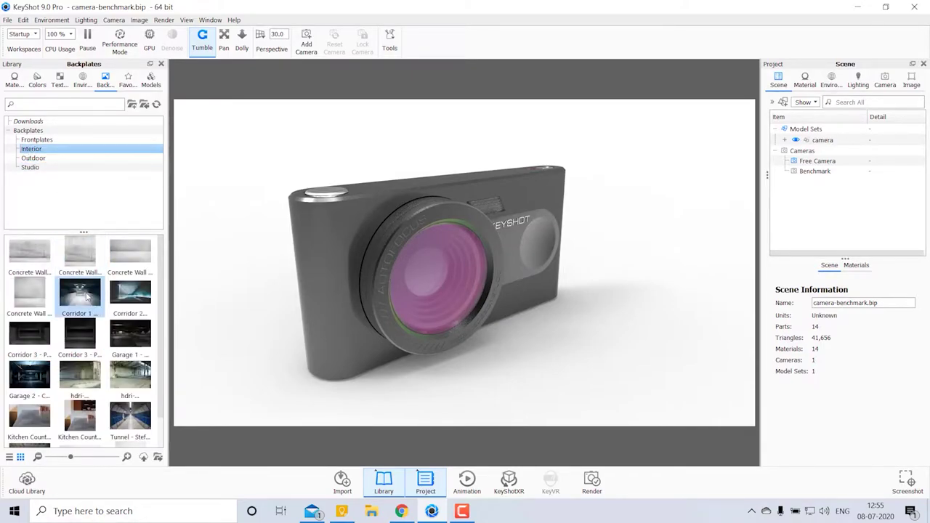
left_click(88, 295)
scroll(92, 367, "down", 1)
left_click(92, 384)
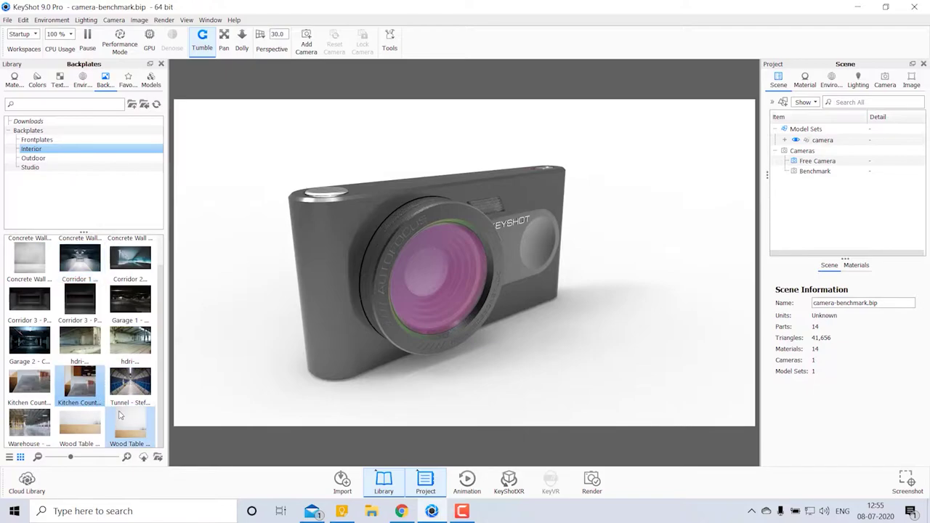
scroll(119, 298, "up", 1)
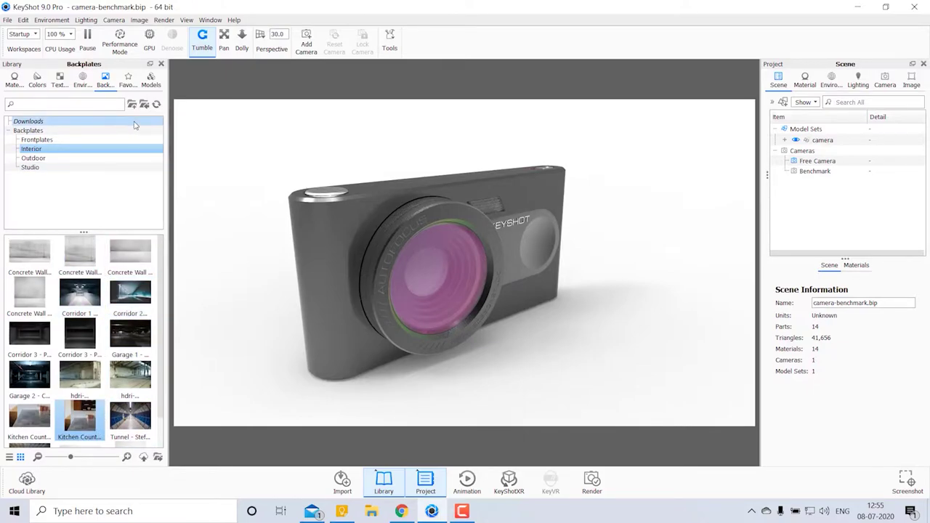
left_click(149, 81)
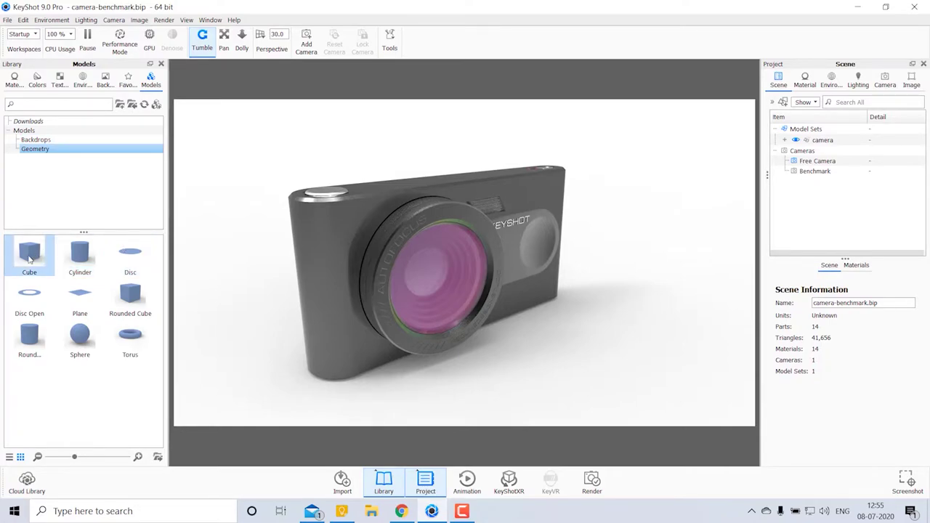
Drop a Cube left of the camera model, nudge it in depth, and confirm its placement.
left_click_drag(28, 266, 270, 270)
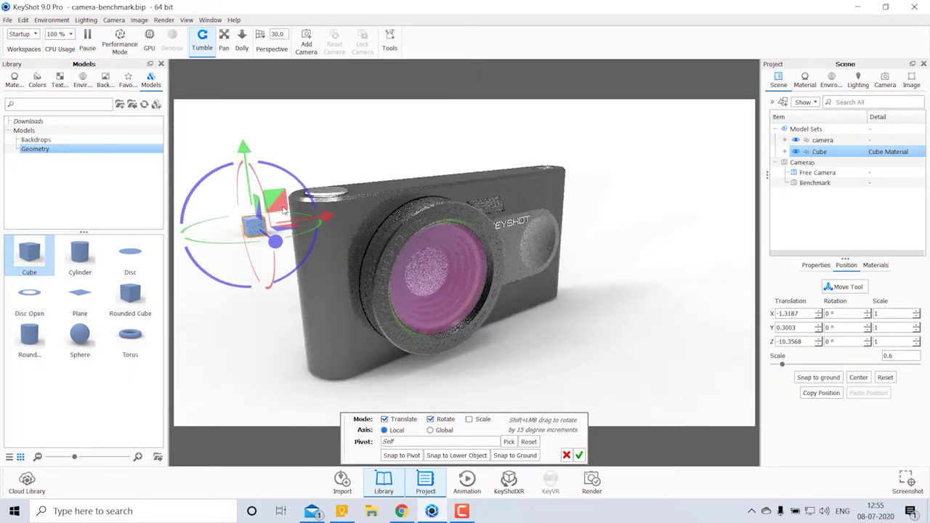
left_click_drag(276, 243, 267, 263)
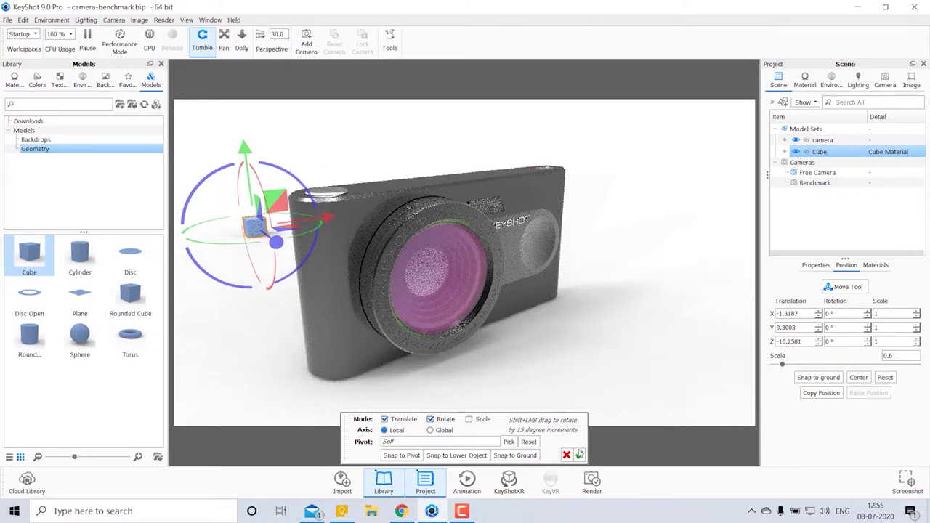
left_click(566, 455)
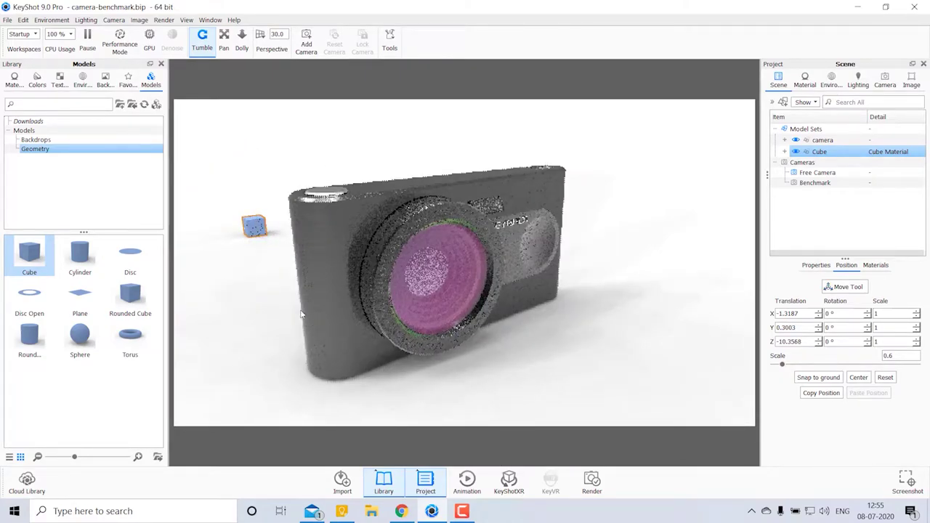
left_click(245, 281)
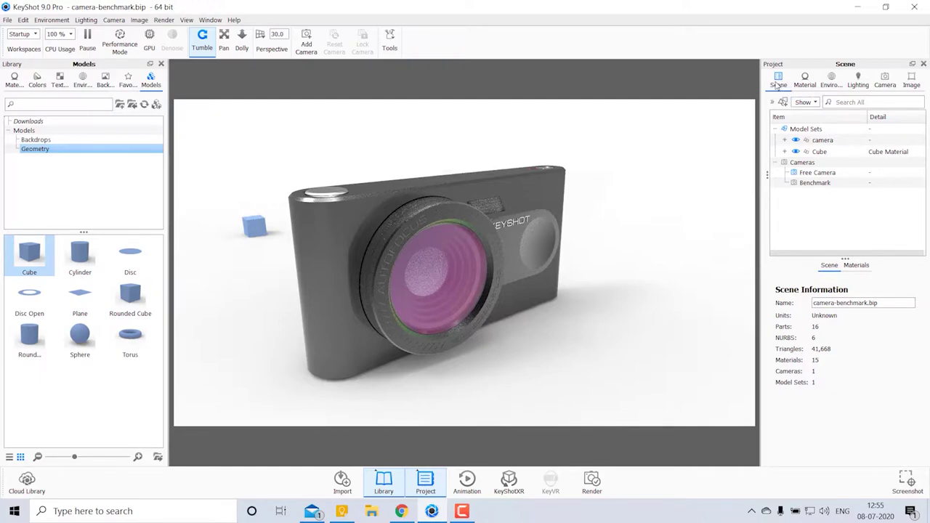
Toggle camera and Cube visibility off and on, then edit the body's Metallic Paint Black #1 material.
left_click(812, 141)
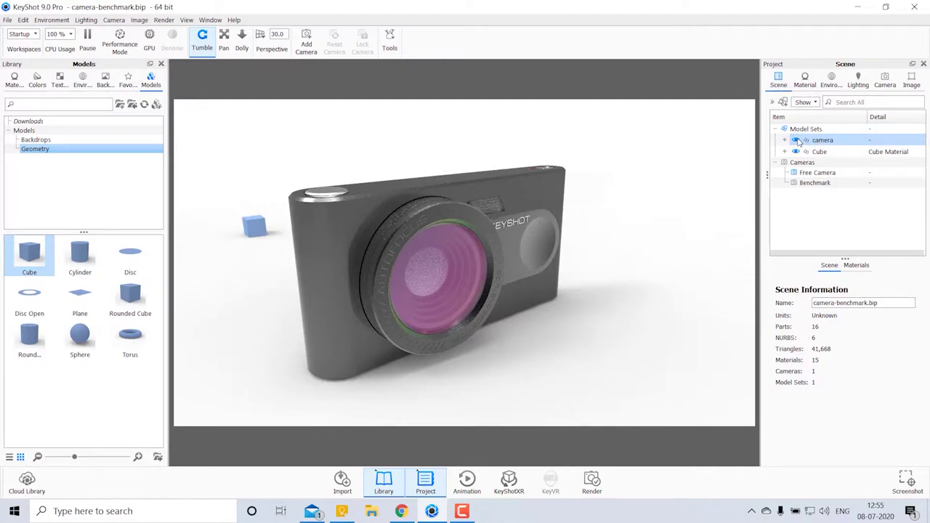
left_click(797, 140)
left_click(796, 151)
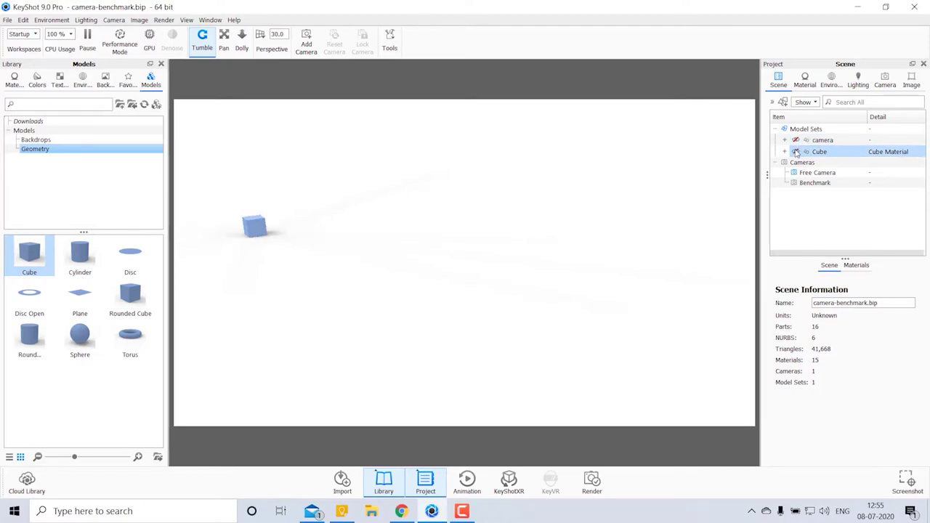
left_click(796, 152)
left_click(797, 143)
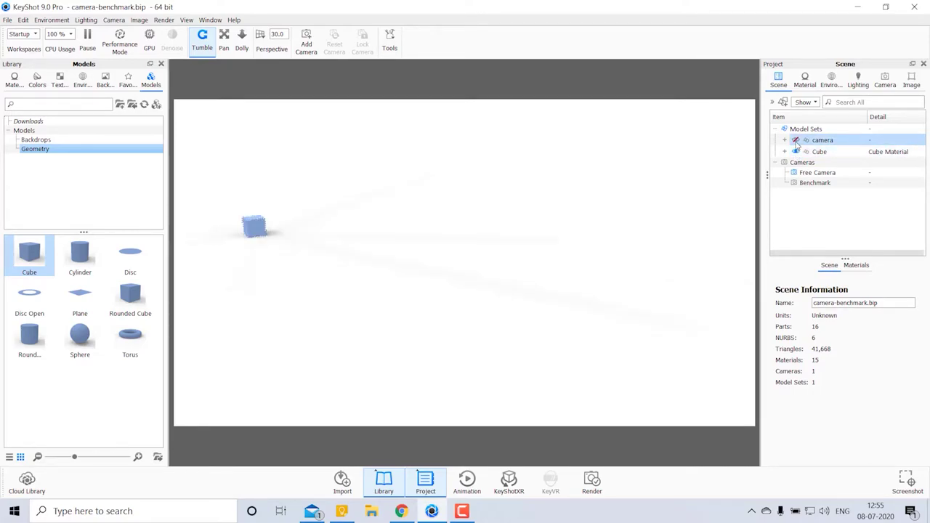
left_click(797, 140)
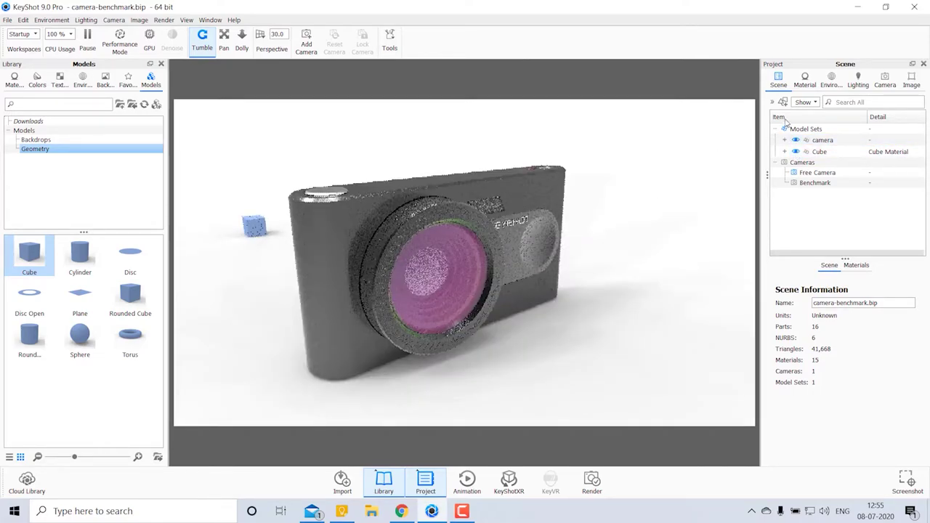
left_click(807, 79)
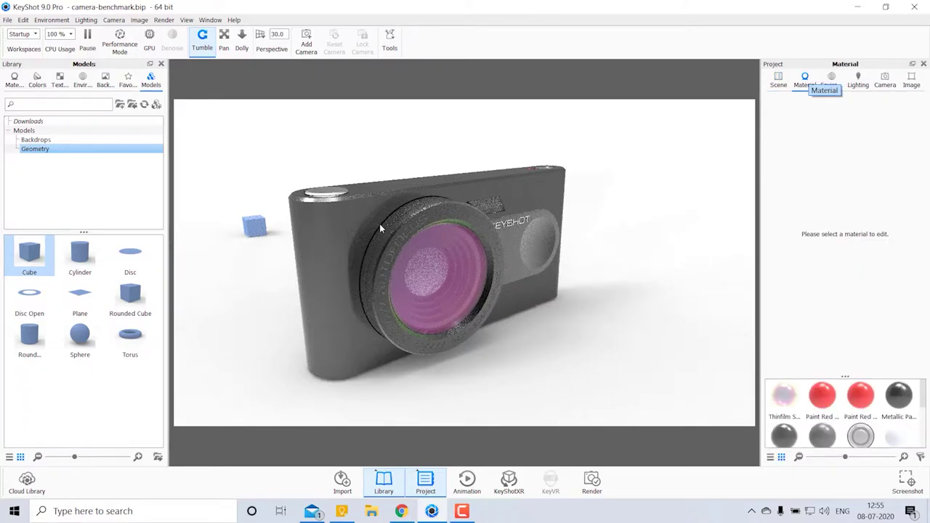
double_click(524, 186)
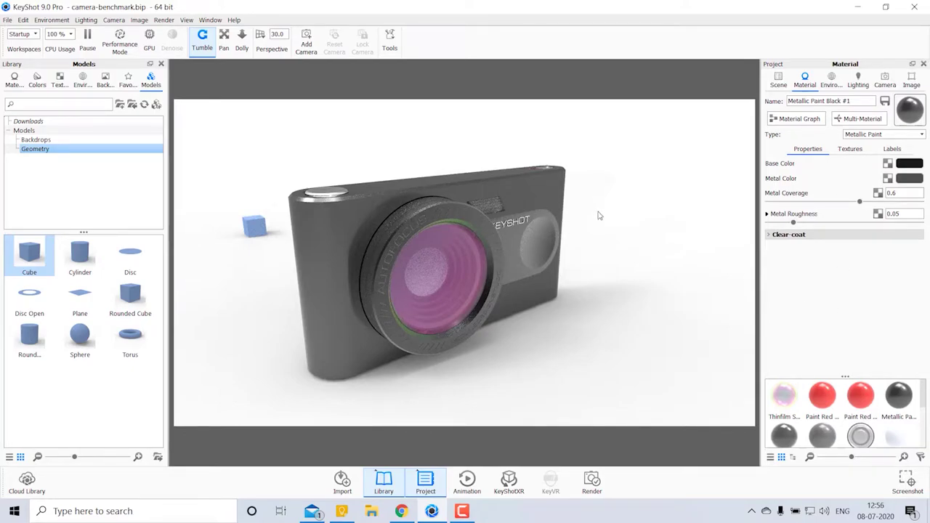
Review the environment settings and its HDRI editor.
left_click(832, 85)
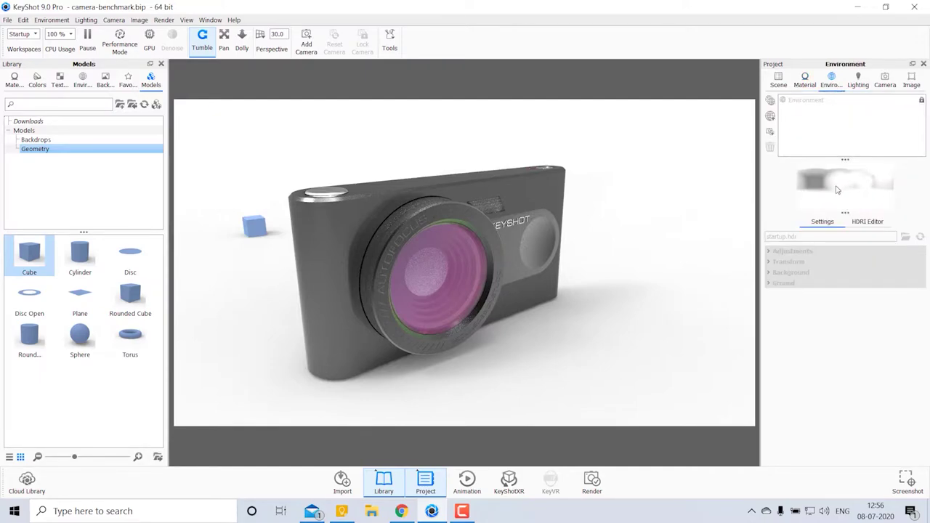
left_click(862, 228)
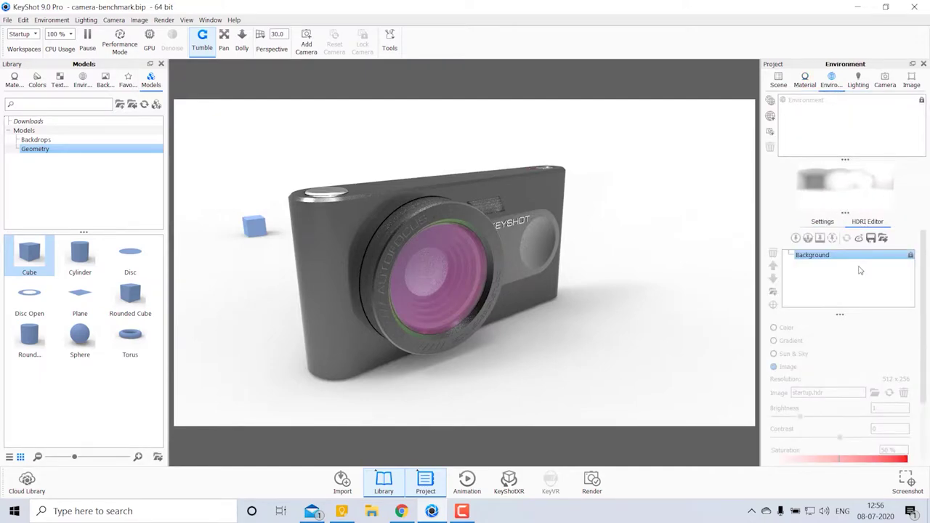
left_click(833, 225)
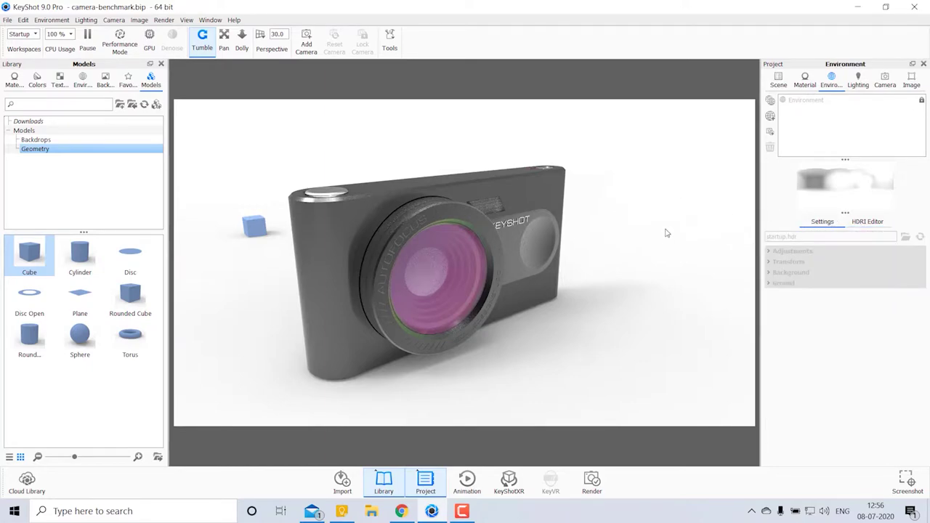
Raise shadow quality to about 2.33 and ray bounces to 17 in the lighting settings.
left_click(858, 81)
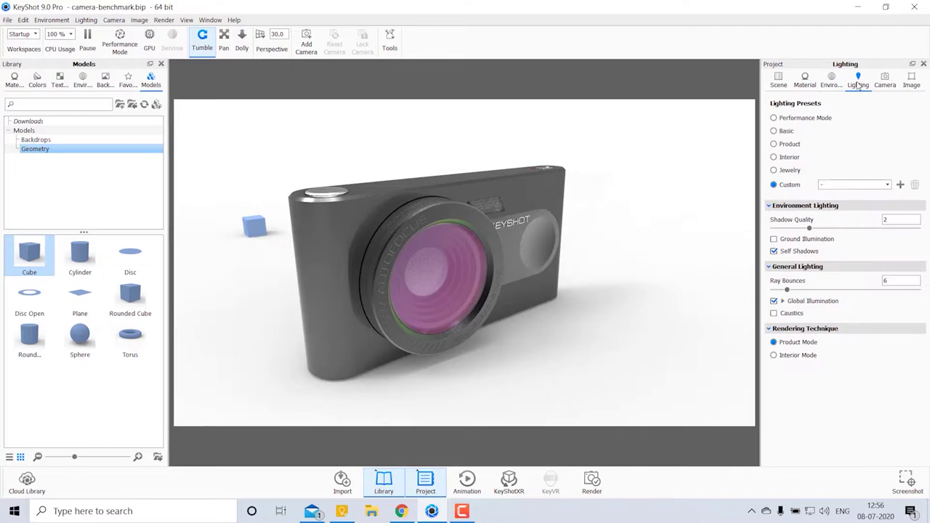
mouse_move(809, 229)
left_mouse_down()
mouse_move(870, 228)
mouse_move(824, 250)
left_mouse_up()
mouse_move(788, 290)
left_mouse_down()
mouse_move(895, 290)
mouse_move(812, 290)
left_mouse_up()
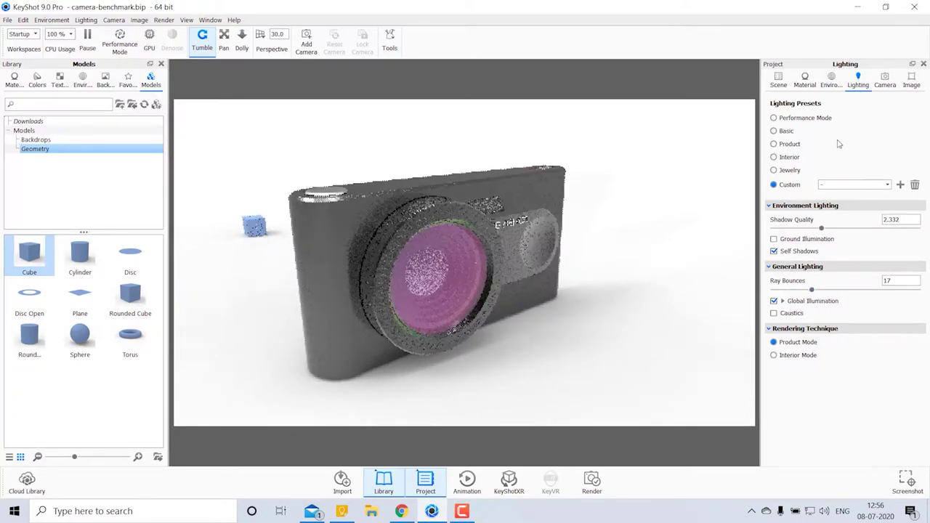
Orbit the Free Camera and Benchmark views, then restore the Benchmark camera's saved angle.
left_click(881, 85)
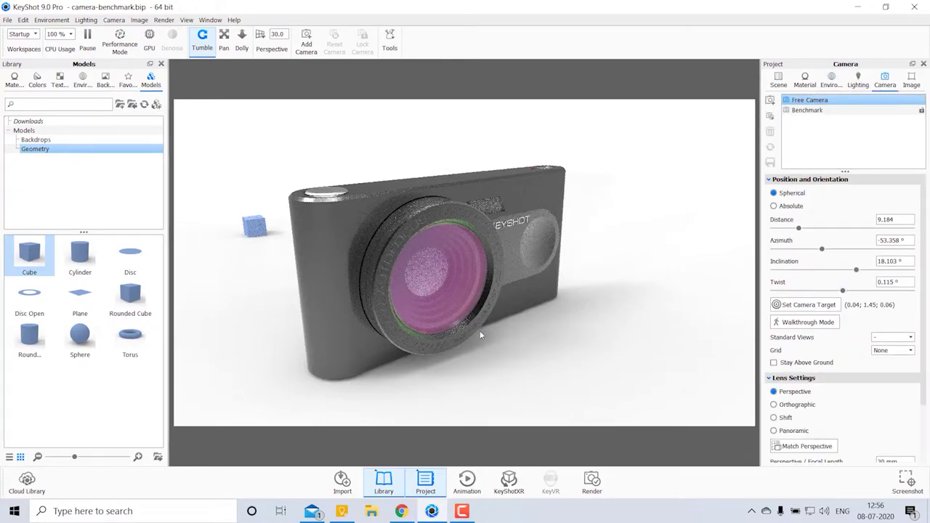
mouse_move(540, 269)
left_mouse_down()
mouse_move(658, 264)
mouse_move(579, 332)
mouse_move(503, 330)
mouse_move(583, 306)
left_mouse_up()
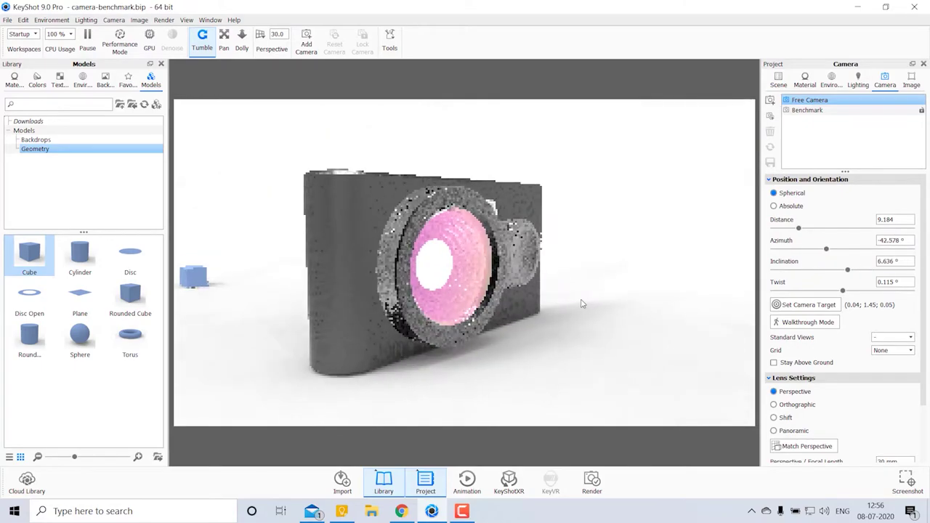
left_click(805, 111)
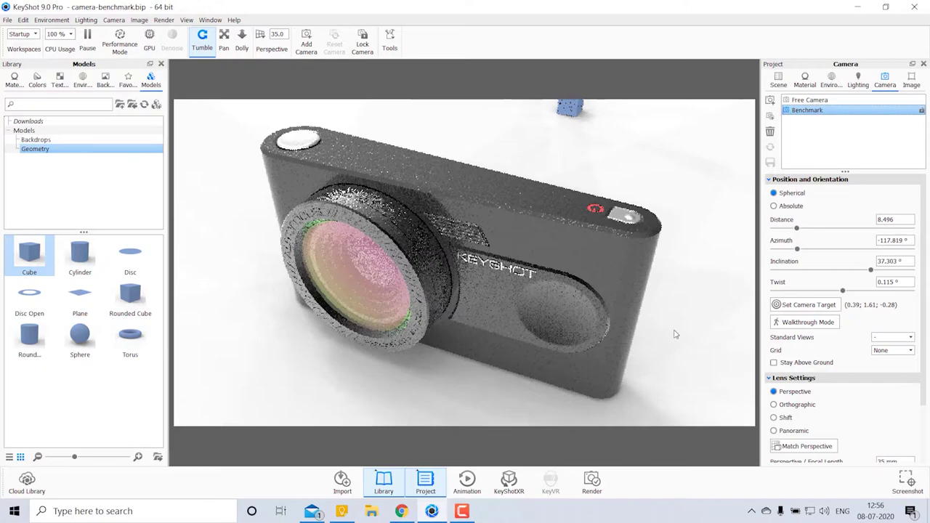
mouse_move(674, 334)
left_mouse_down()
mouse_move(563, 307)
mouse_move(351, 318)
mouse_move(375, 334)
mouse_move(274, 338)
mouse_move(407, 331)
left_mouse_up()
left_click(810, 100)
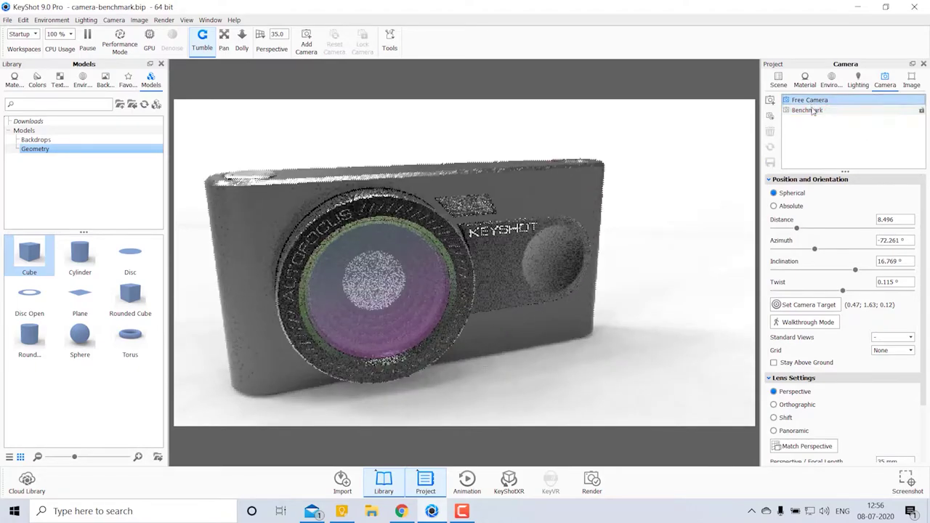
left_click(814, 111)
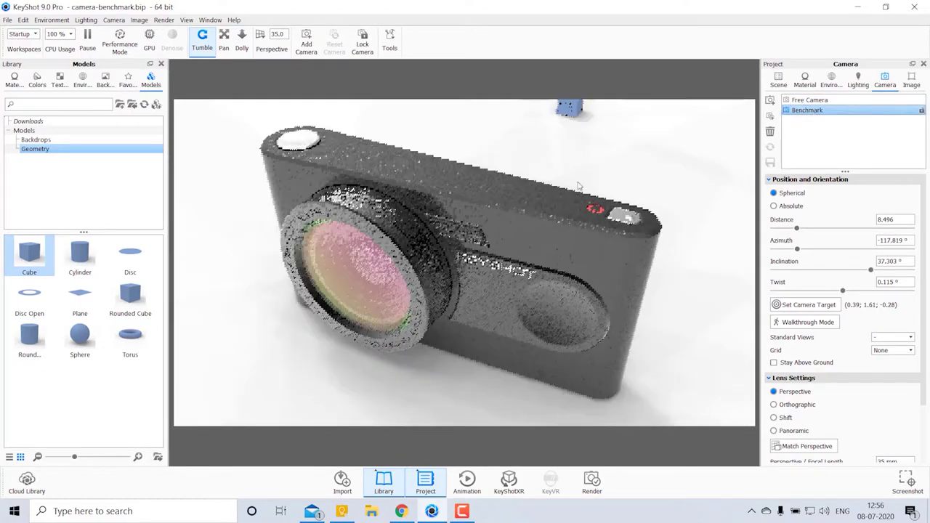
Set the image width to 1000 px.
left_click(912, 82)
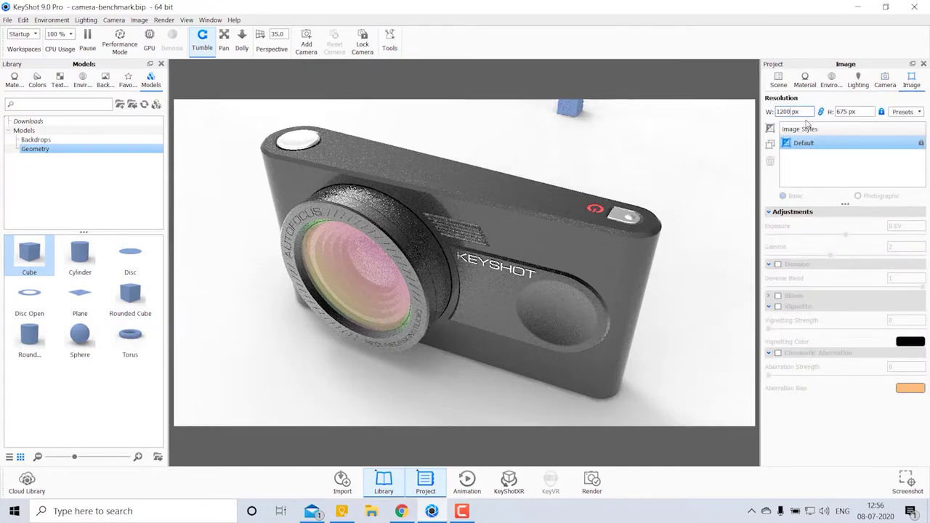
left_click_drag(799, 112, 747, 105)
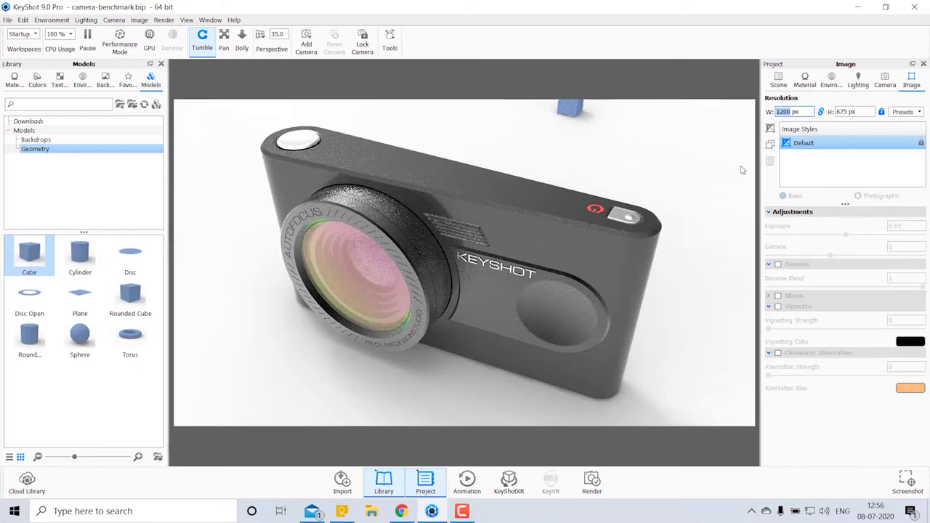
type("1000")
key("Return")
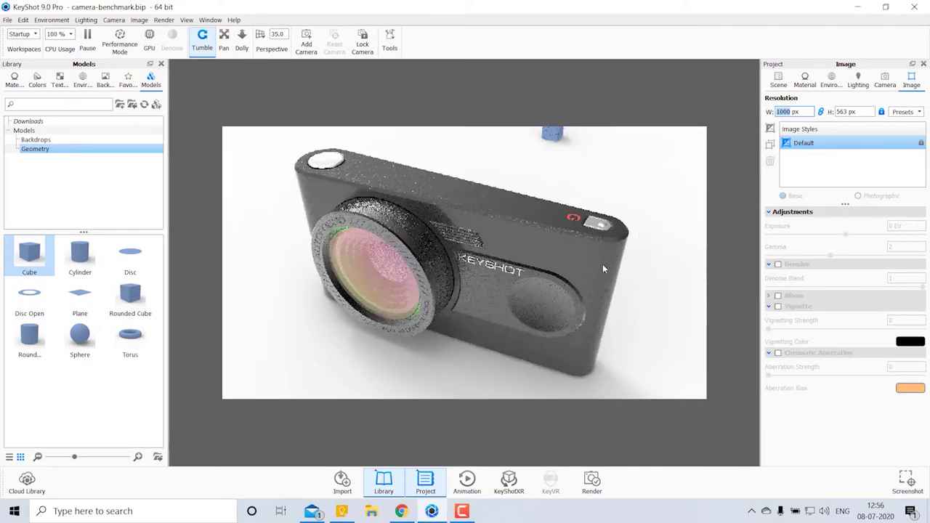
Apply the 4:5 portrait resolution preset (672 × 841) and zoom out to frame the model.
left_click_drag(602, 269, 554, 252)
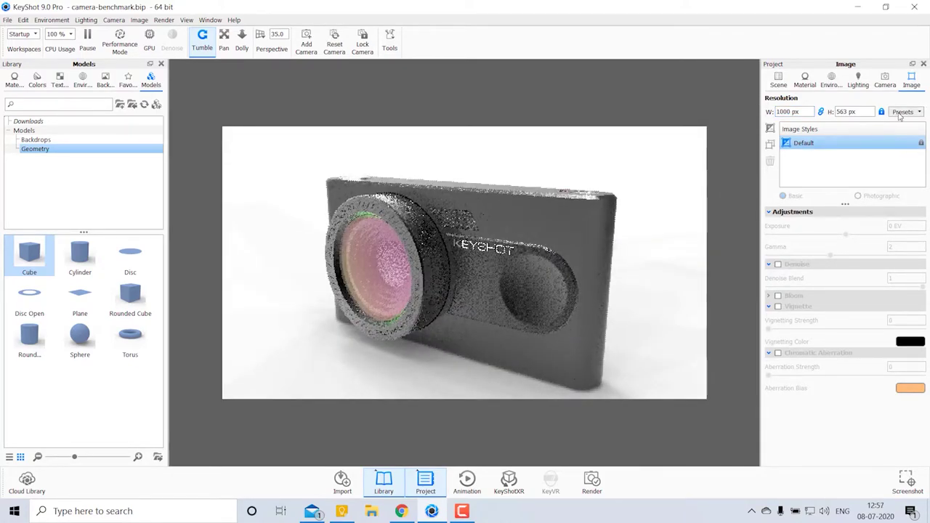
left_click(903, 112)
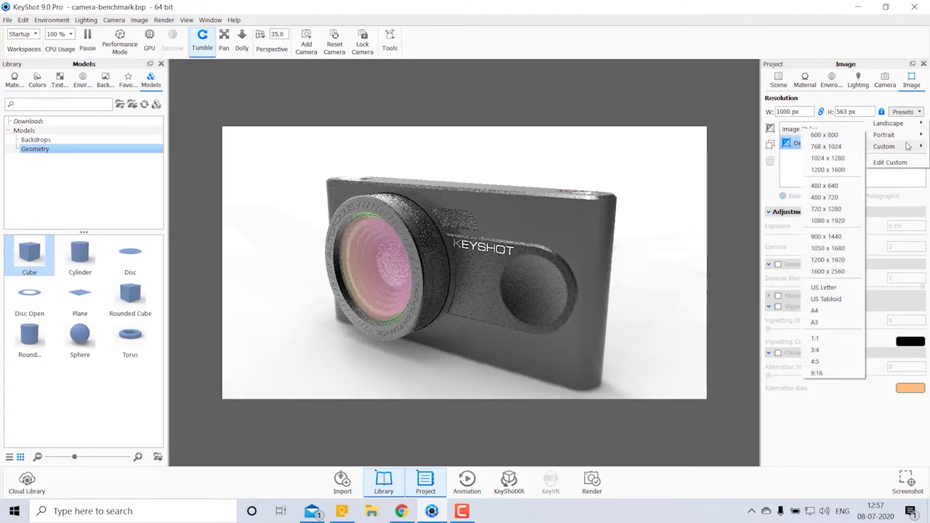
mouse_move(884, 135)
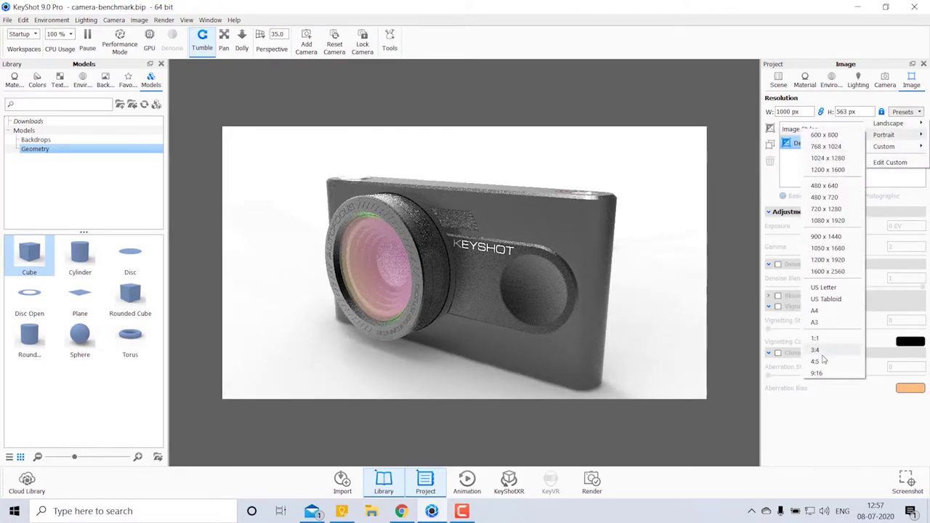
left_click(817, 361)
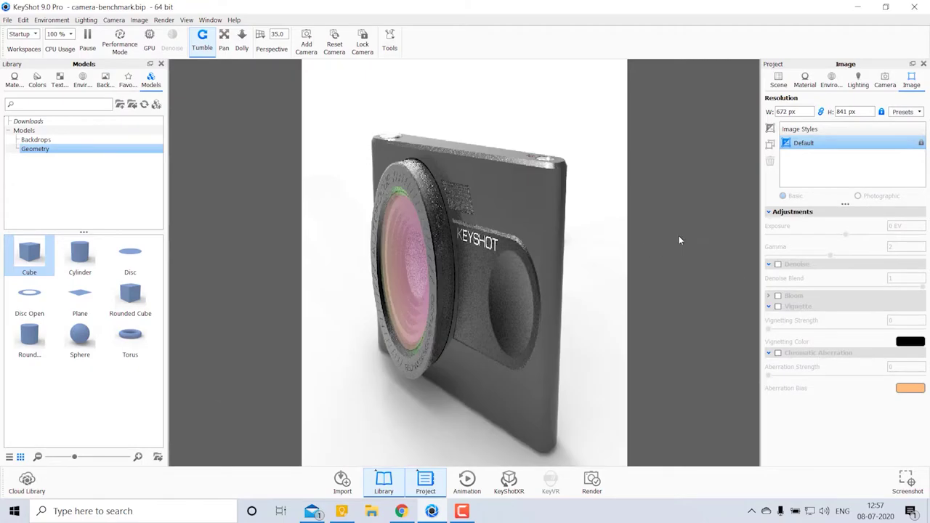
scroll(679, 236, "down", 3)
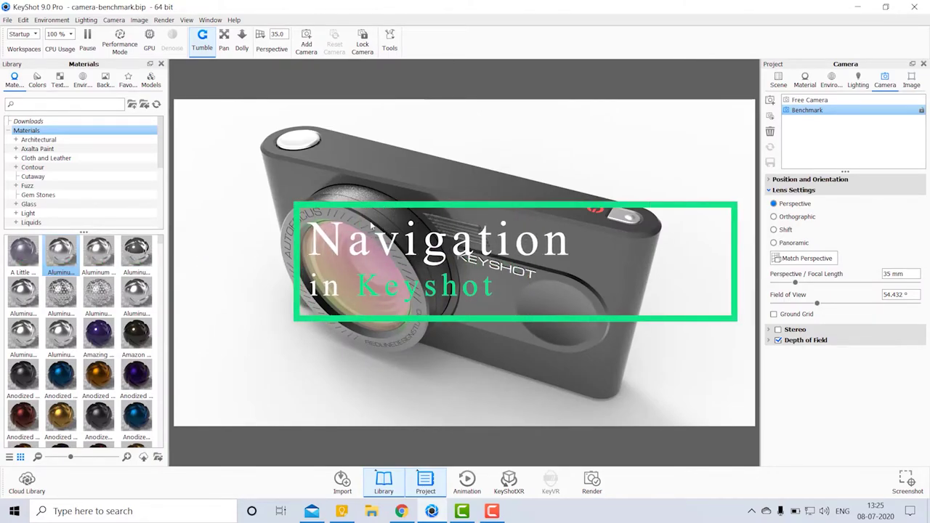
Orbit the Benchmark camera upward to a higher three-quarter, lens-forward view of the model.
mouse_move(448, 276)
left_mouse_down()
mouse_move(535, 292)
mouse_move(571, 246)
mouse_move(526, 235)
mouse_move(463, 290)
mouse_move(478, 274)
mouse_move(478, 252)
mouse_move(396, 187)
mouse_move(491, 262)
left_mouse_up()
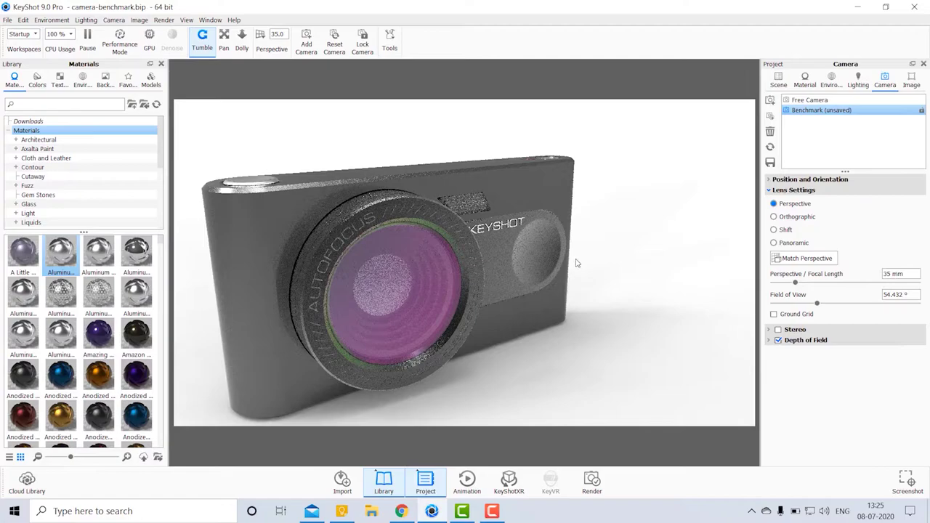
left_click_drag(489, 162, 571, 243)
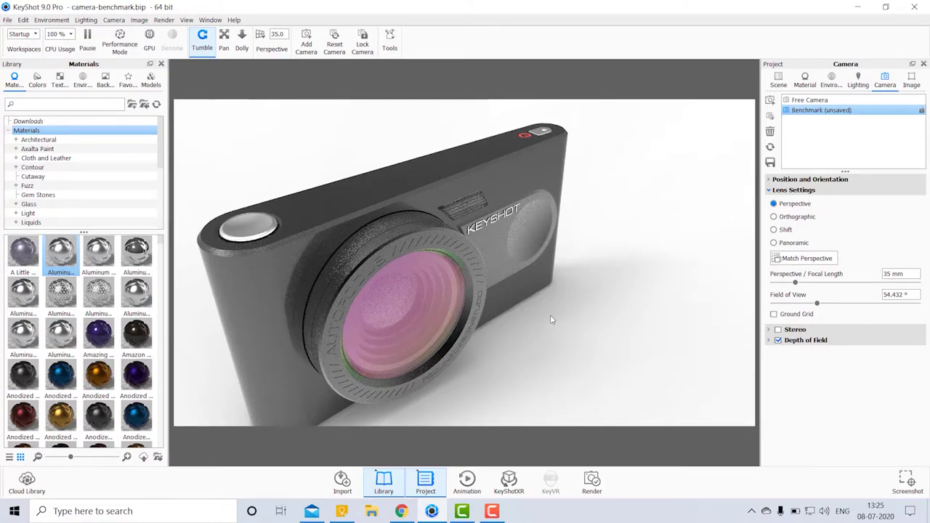
Orbit the camera model to a front-left three-quarter view.
left_click(204, 45)
mouse_move(330, 301)
left_mouse_down()
mouse_move(293, 208)
mouse_move(295, 254)
mouse_move(314, 305)
mouse_move(299, 231)
mouse_move(310, 234)
left_mouse_up()
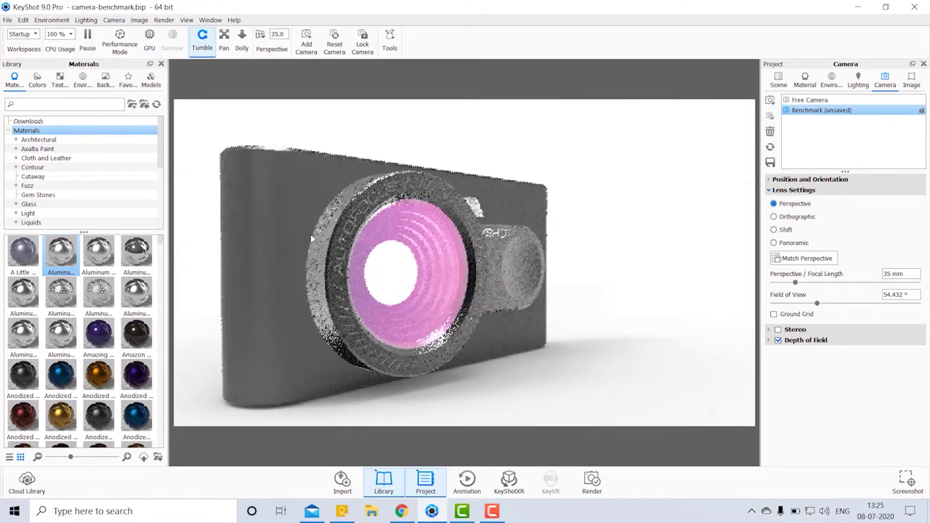
left_click_drag(547, 238, 434, 263)
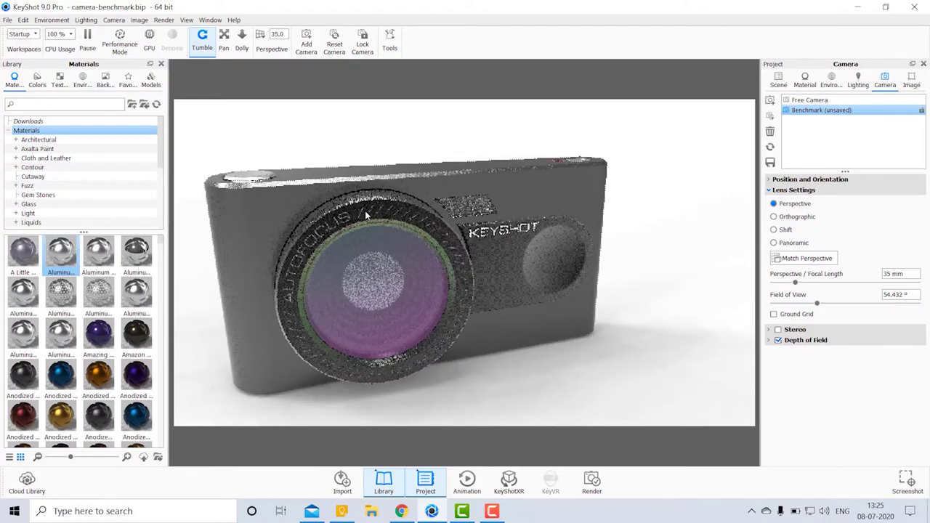
Pan the model back to the centre of the frame and dolly in slightly.
left_click(226, 43)
left_click_drag(408, 250, 469, 271)
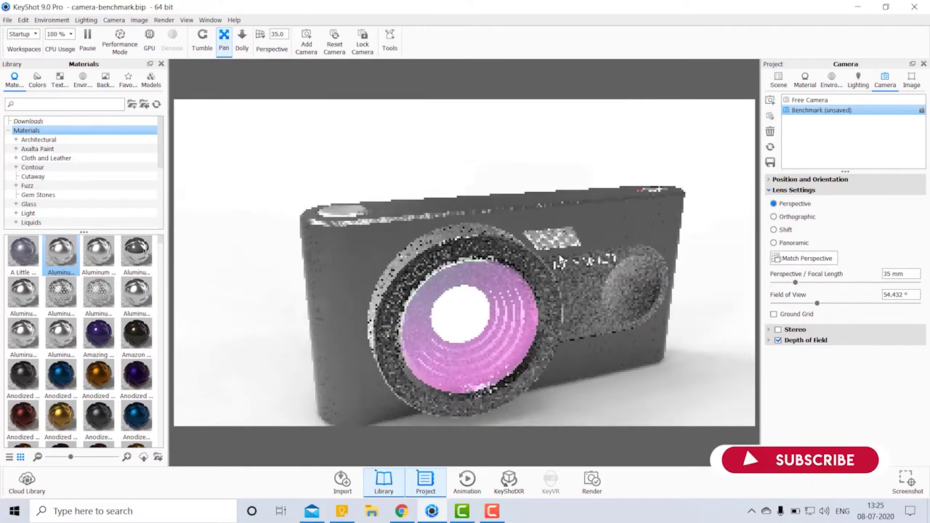
left_click_drag(484, 237, 349, 128)
left_click(243, 42)
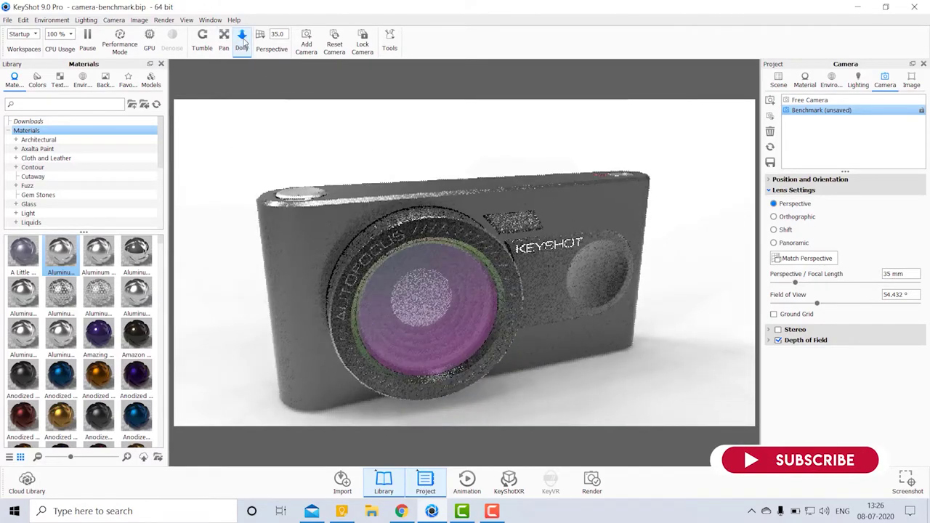
mouse_move(454, 288)
left_mouse_down()
mouse_move(464, 296)
mouse_move(470, 375)
mouse_move(452, 260)
mouse_move(521, 250)
mouse_move(449, 283)
left_mouse_up()
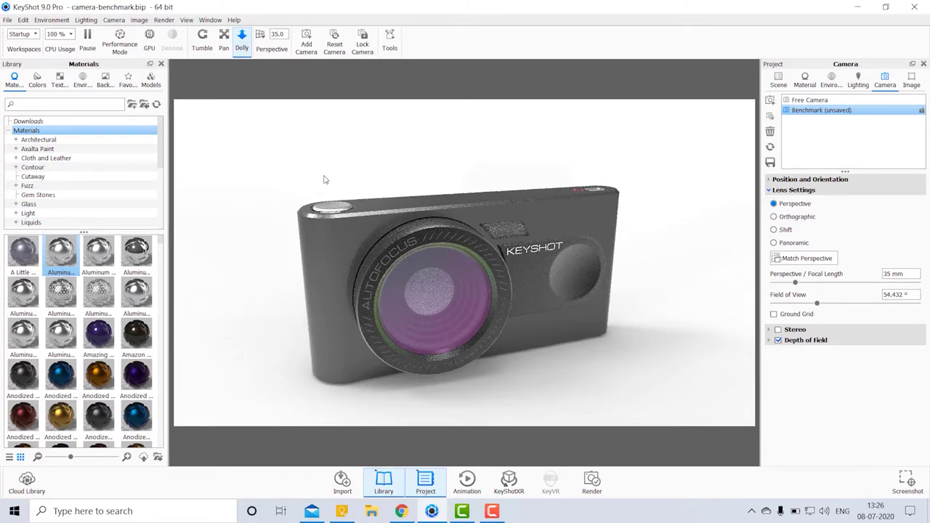
Orbit lower and more frontally until the KEYSHOT lettering faces the view.
left_click(205, 39)
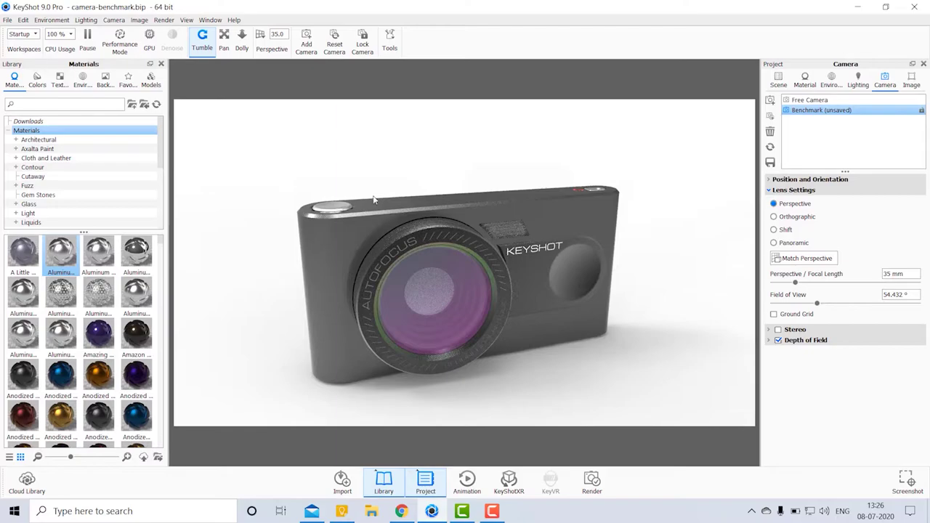
mouse_move(373, 199)
left_mouse_down()
mouse_move(610, 189)
mouse_move(436, 182)
mouse_move(336, 165)
mouse_move(427, 185)
left_mouse_up()
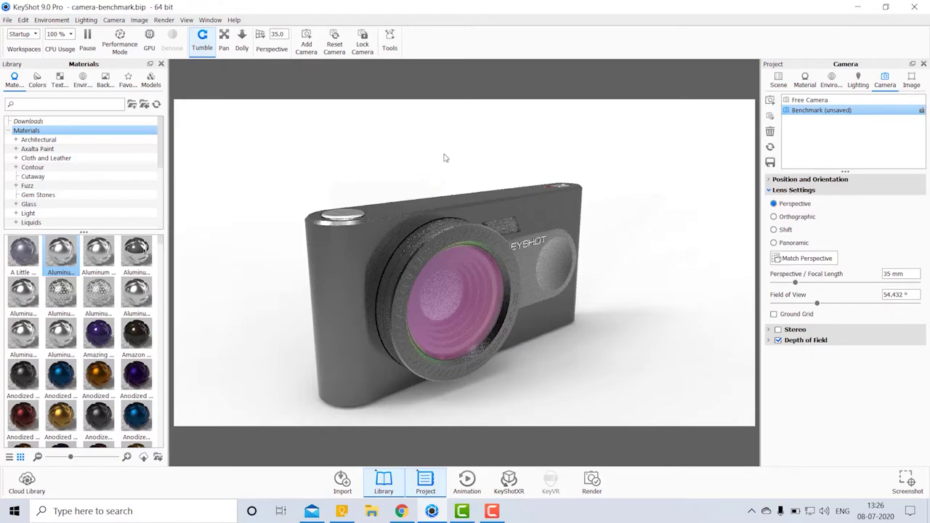
left_click_drag(443, 154, 437, 199)
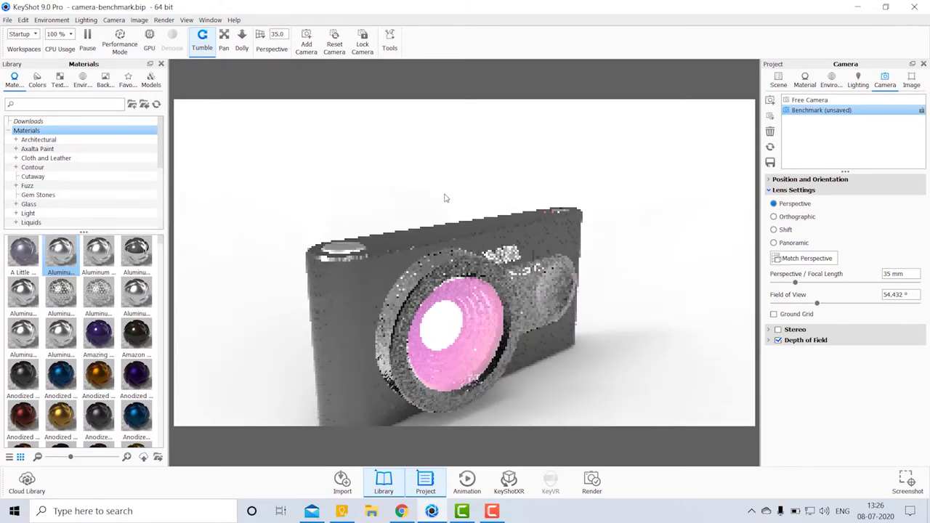
left_click_drag(438, 200, 488, 236)
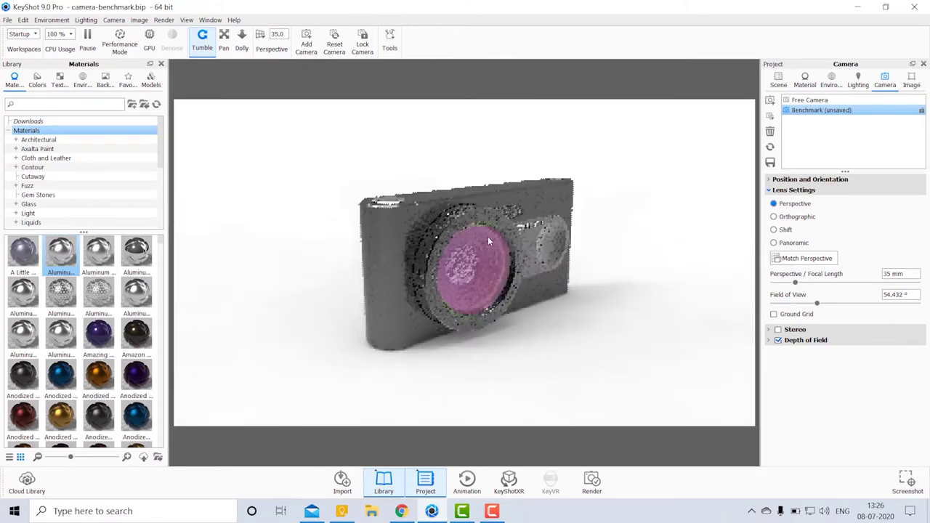
Zoom in on the lens, then back out to frame the whole body.
scroll(488, 236, "up", 3)
scroll(459, 223, "up", 2)
scroll(460, 223, "up", 2)
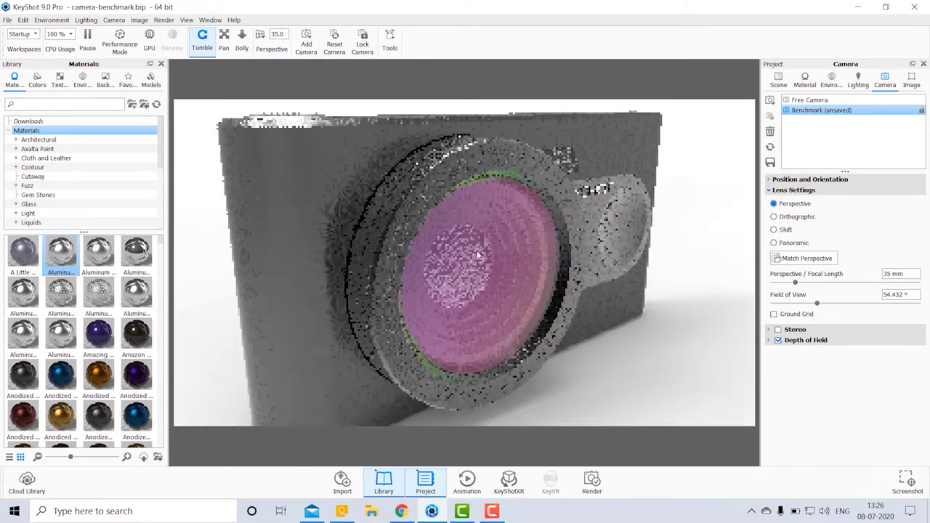
scroll(483, 262, "up", 2)
scroll(483, 266, "down", 2)
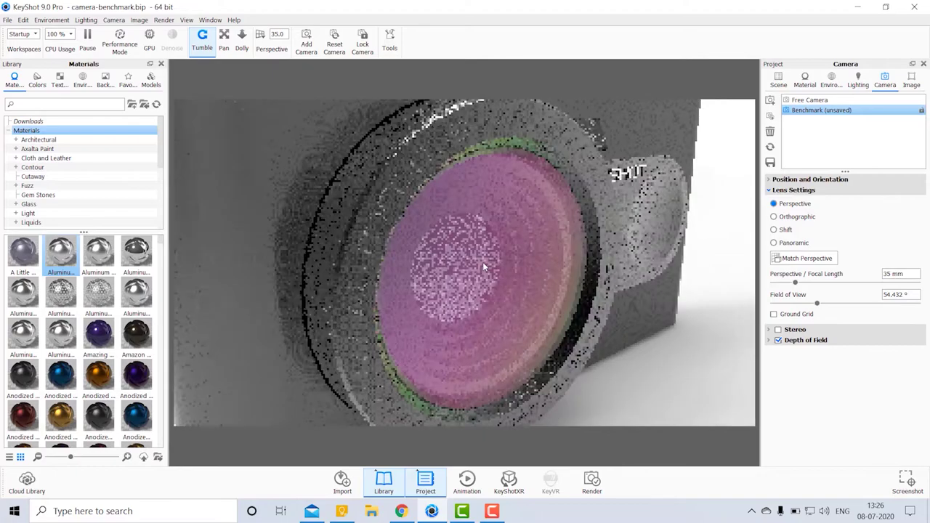
scroll(482, 267, "down", 3)
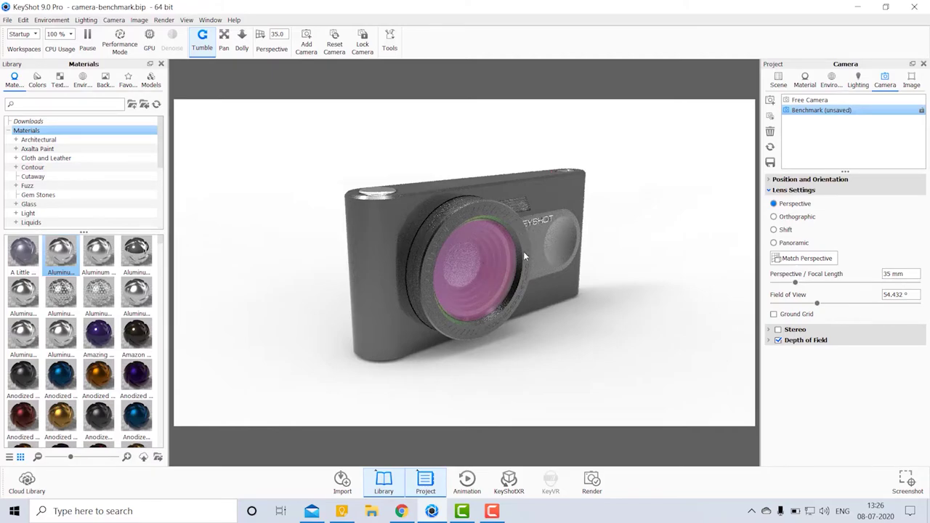
scroll(457, 247, "up", 1)
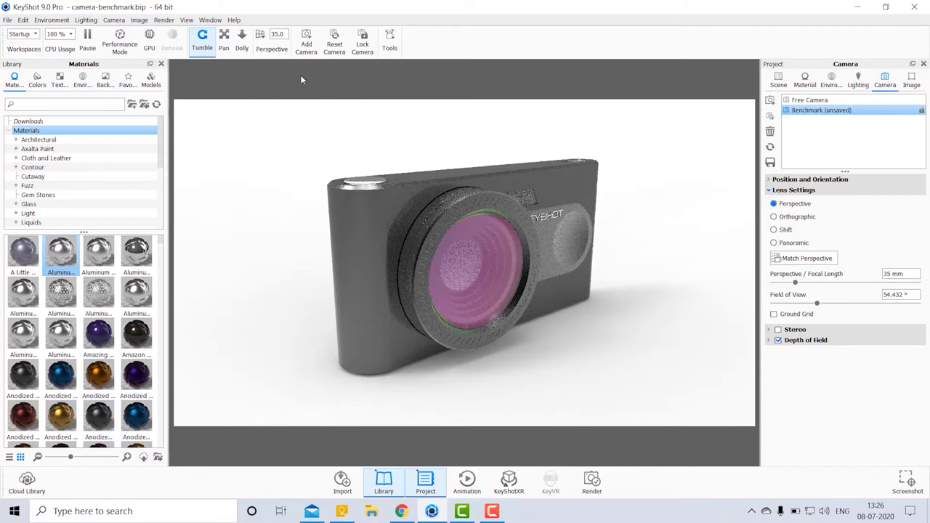
Try focal lengths of 60 mm, 100 mm and 18 mm.
left_click(282, 34)
type("60")
key("Return")
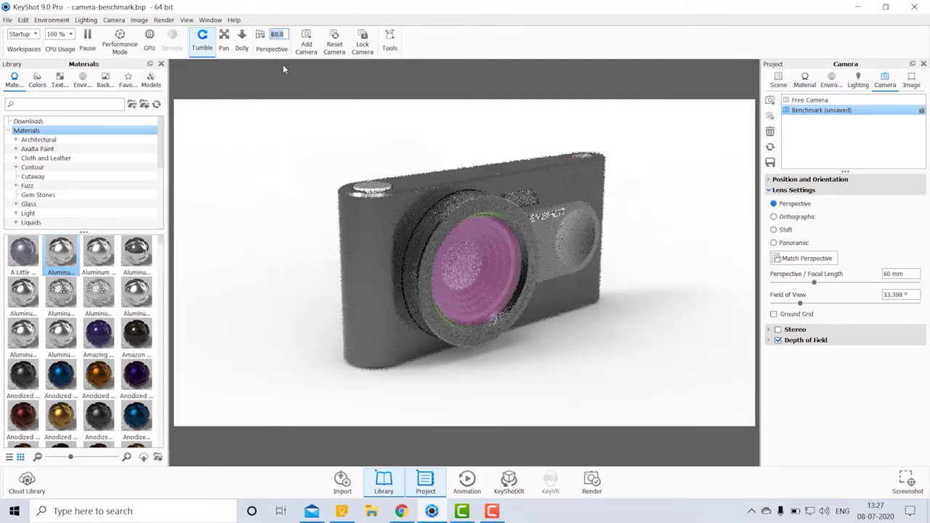
type("100")
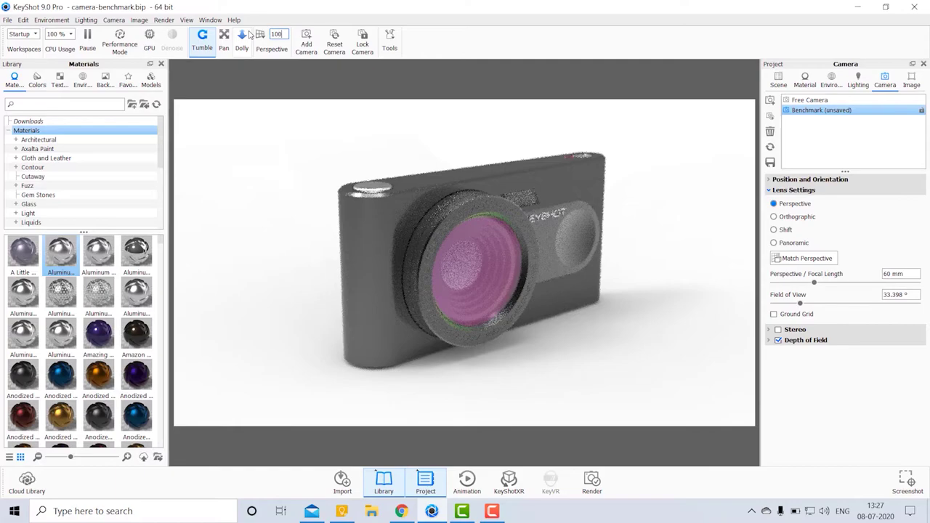
key("Return")
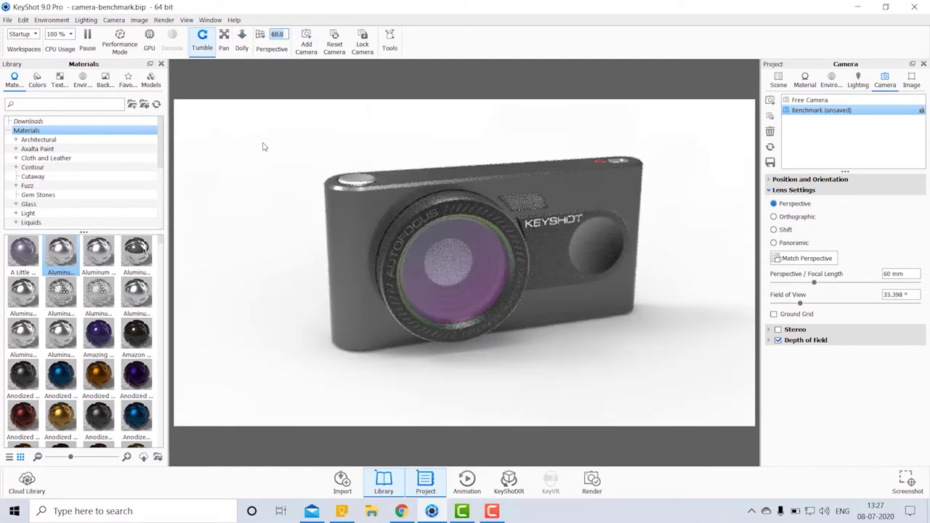
type("18")
key("Return")
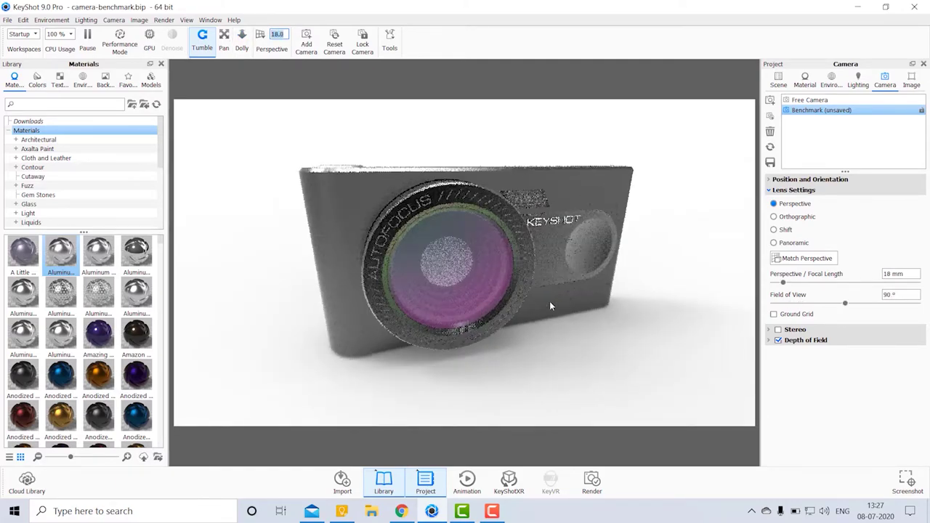
Orbit to the top-left side, then set a wide 15 mm focal length.
left_click_drag(453, 239, 668, 185)
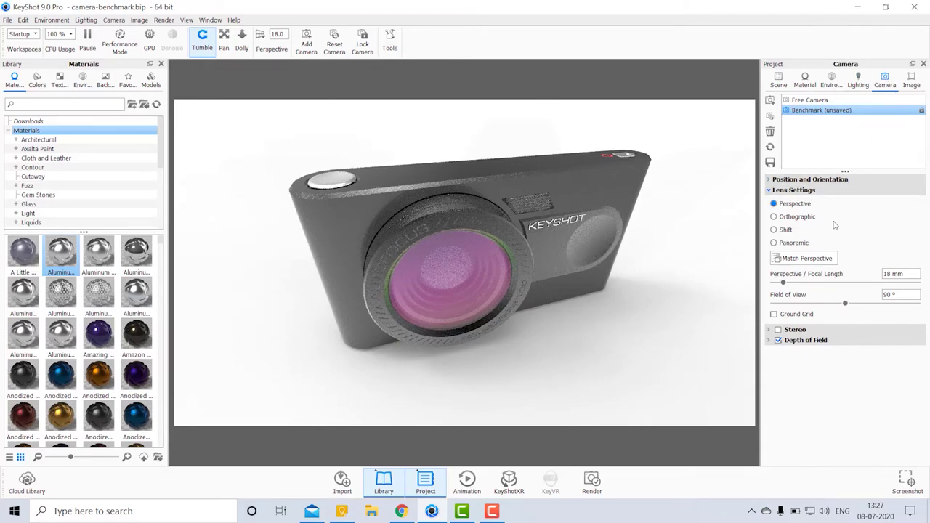
left_click(770, 190)
left_click_drag(783, 283, 846, 282)
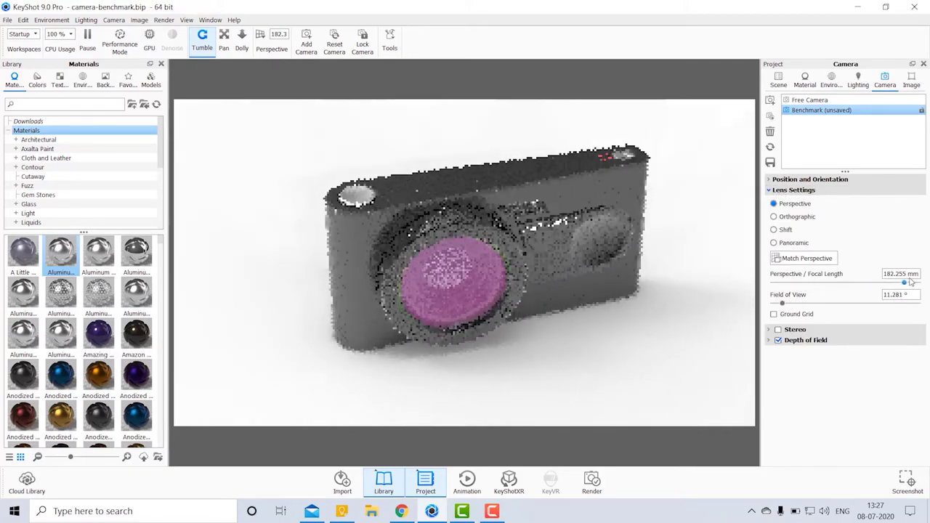
mouse_move(911, 282)
left_mouse_down()
mouse_move(792, 283)
mouse_move(806, 282)
left_mouse_up()
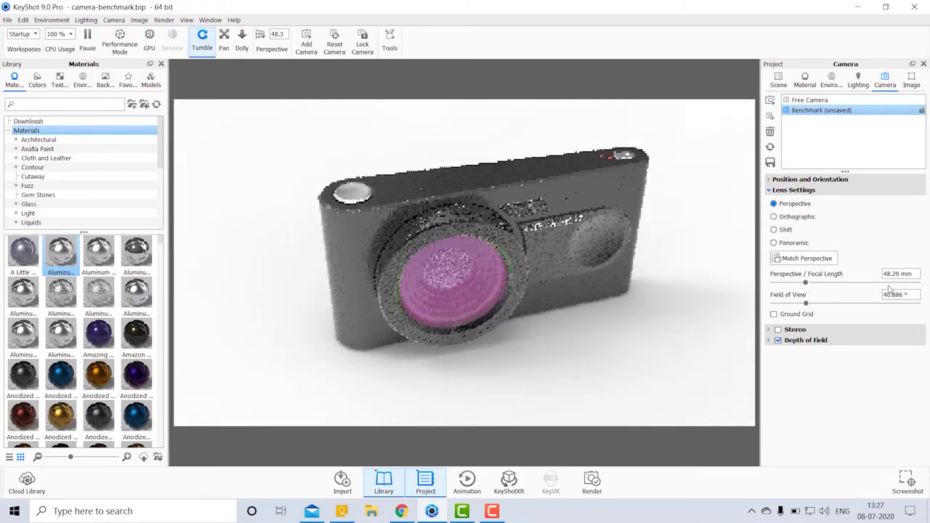
type("15")
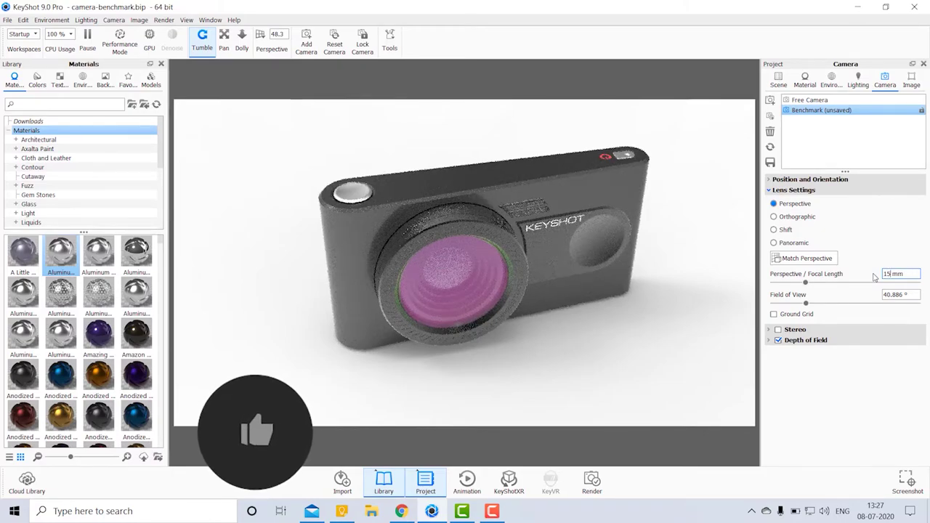
key("Return")
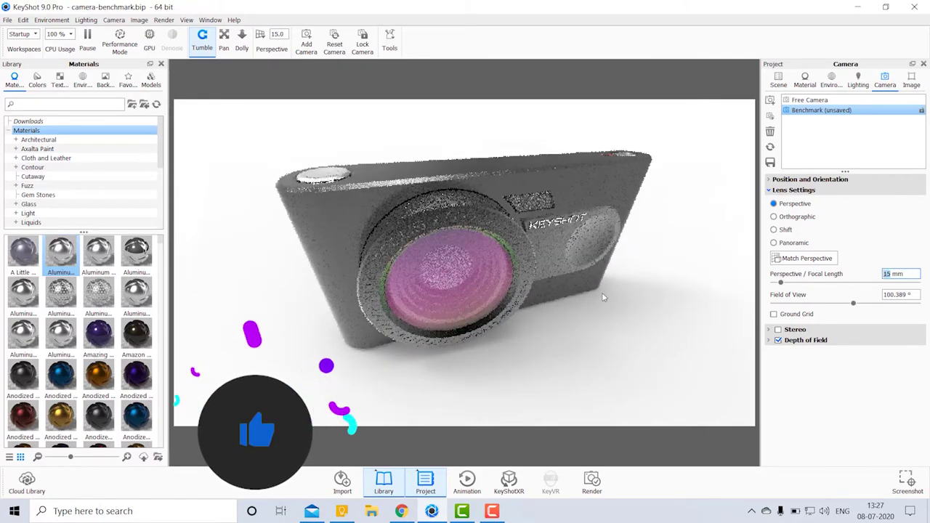
Orbit to the left side and settle the focal length at 35 mm.
mouse_move(512, 214)
left_mouse_down()
mouse_move(524, 196)
mouse_move(657, 327)
left_mouse_up()
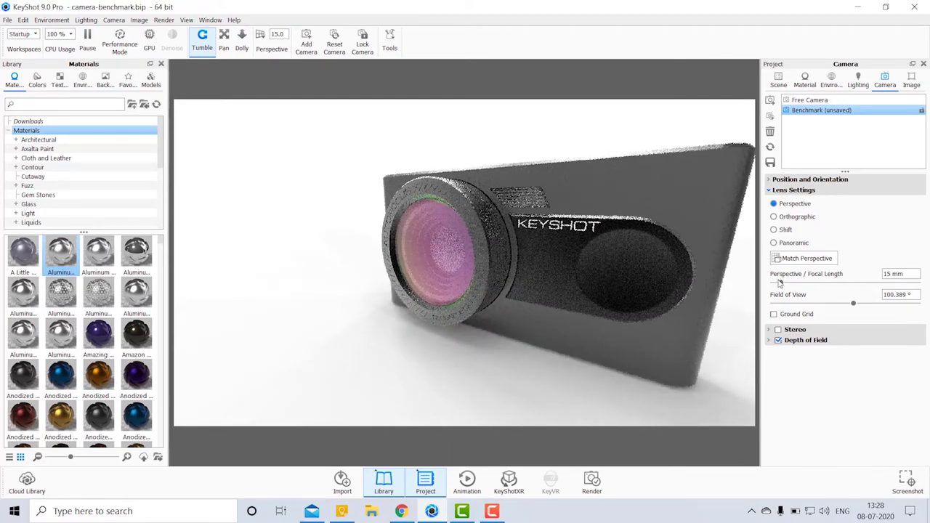
left_click_drag(782, 283, 798, 283)
type("35")
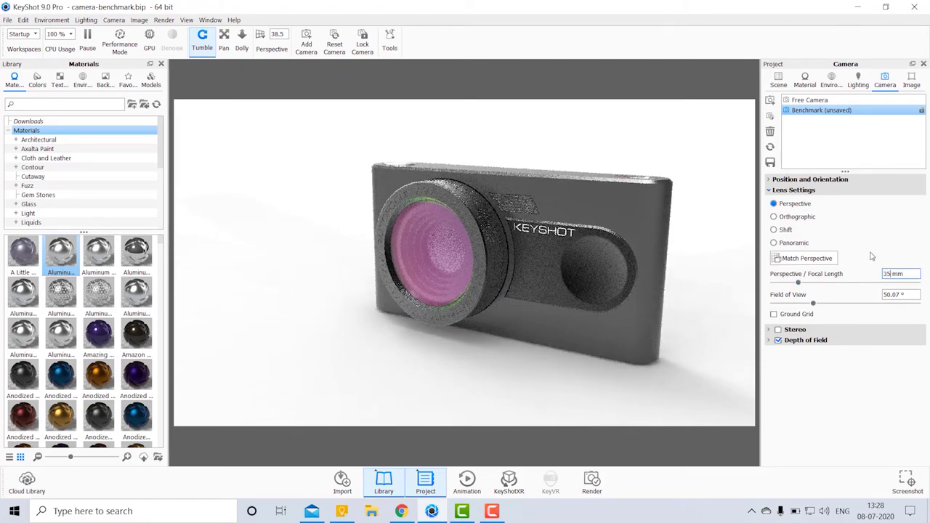
key("Return")
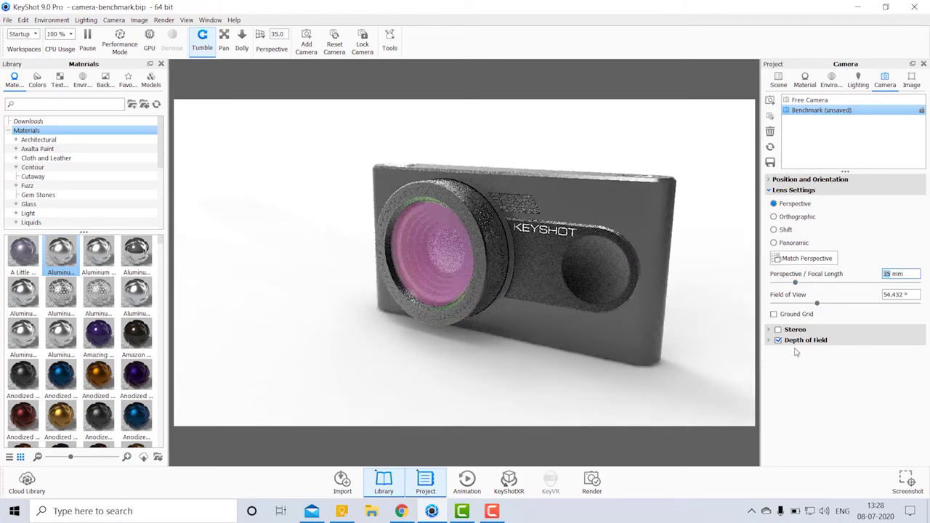
Try the orthographic, shift and panoramic lenses, then return to perspective at 35 mm.
left_click(782, 218)
left_click(787, 230)
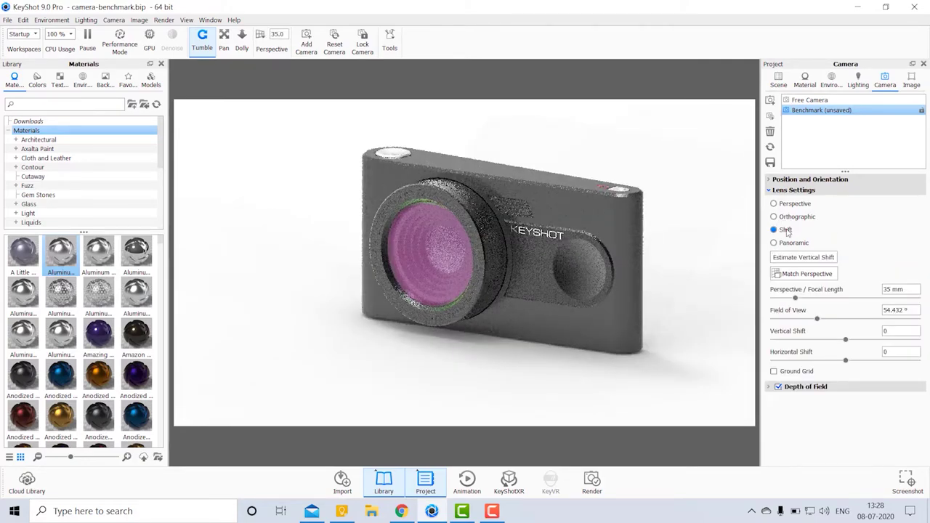
left_click_drag(570, 300, 590, 286)
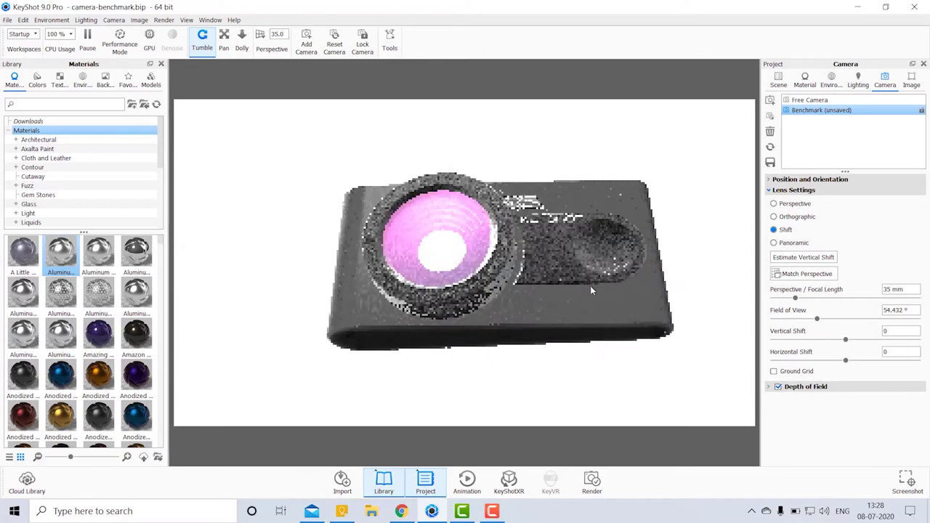
left_click(775, 242)
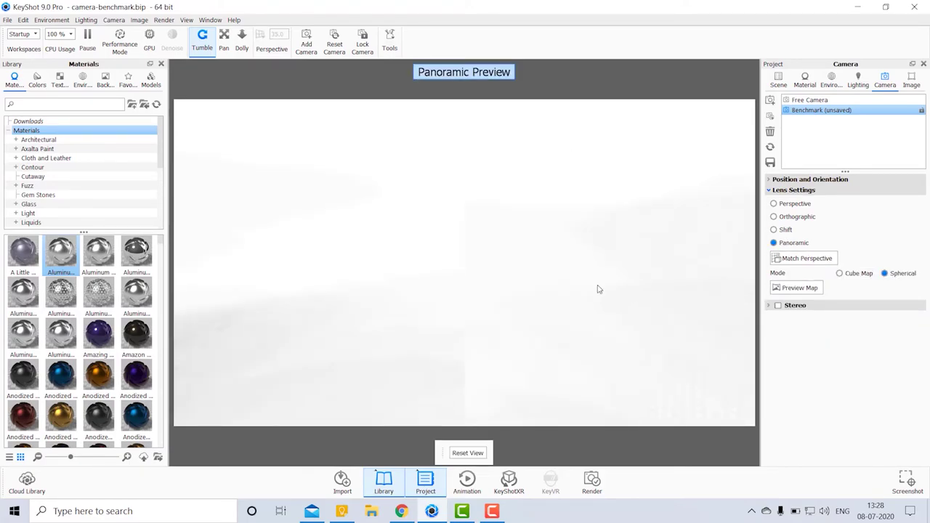
mouse_move(604, 263)
left_mouse_down()
mouse_move(397, 261)
mouse_move(510, 273)
mouse_move(736, 254)
left_mouse_up()
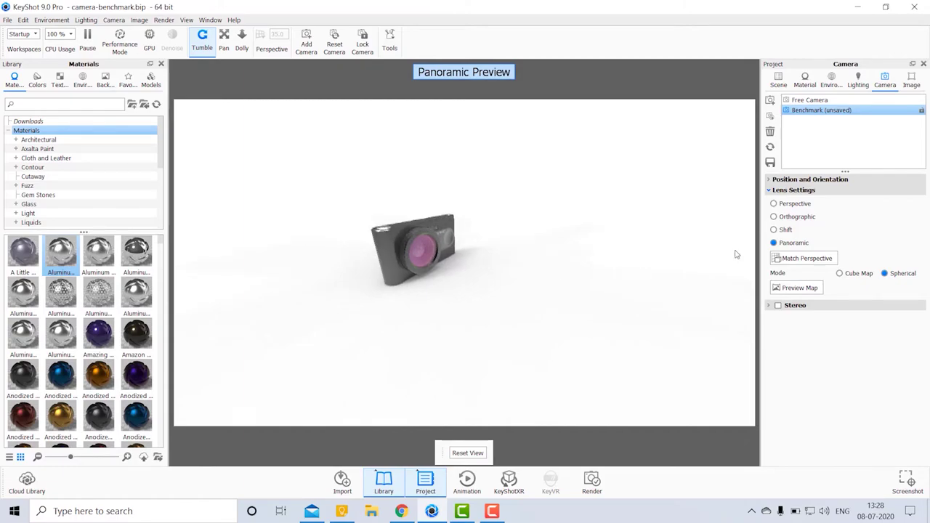
left_click(795, 204)
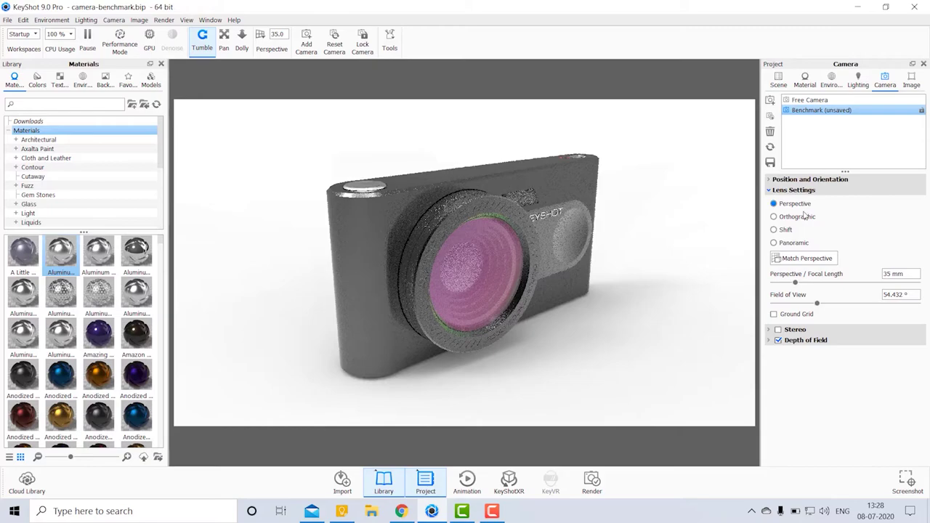
Show Position and Orientation settings and set camera distance to 11.171.
left_click(796, 189)
left_click(798, 180)
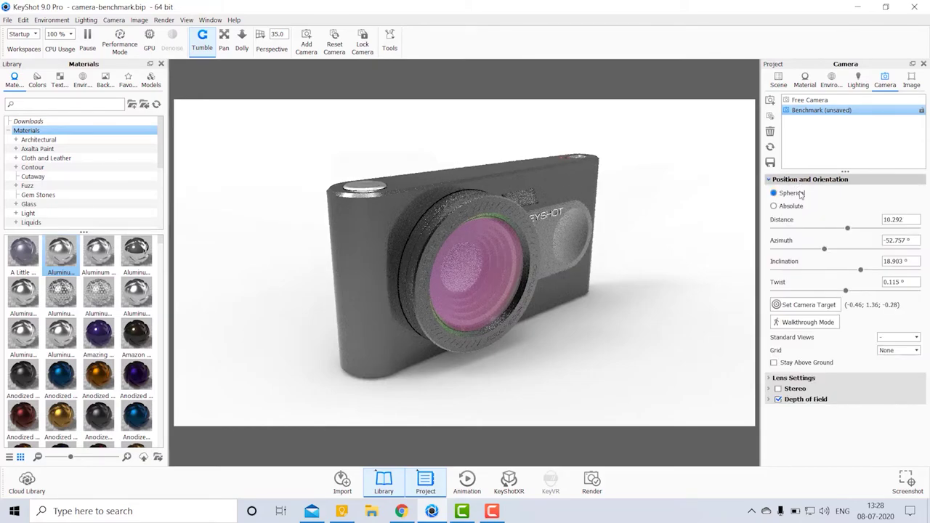
mouse_move(854, 233)
left_mouse_down()
mouse_move(885, 231)
mouse_move(836, 227)
left_mouse_up()
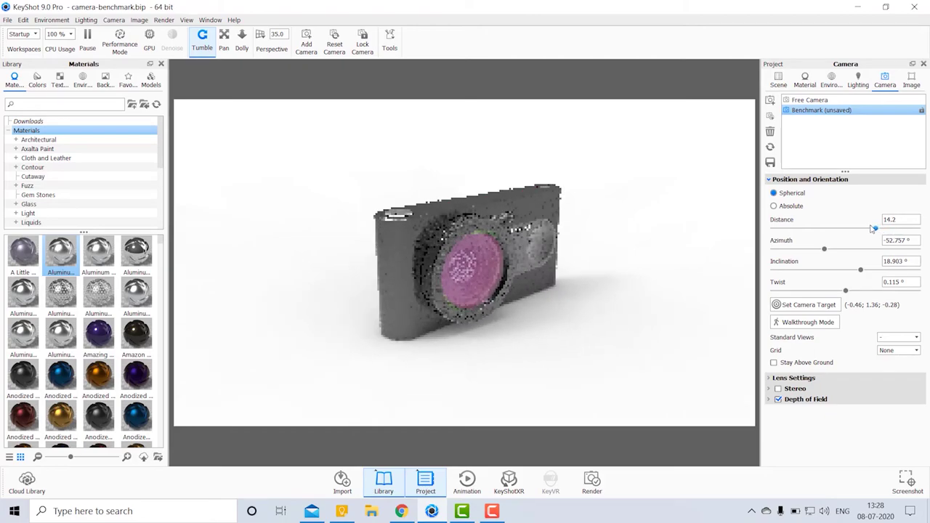
scroll(656, 253, "up", 3)
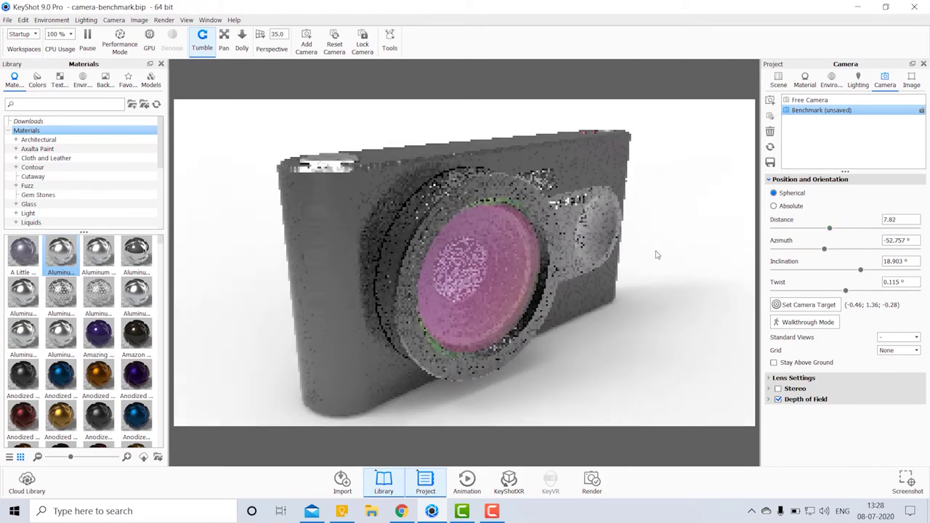
scroll(590, 262, "up", 2)
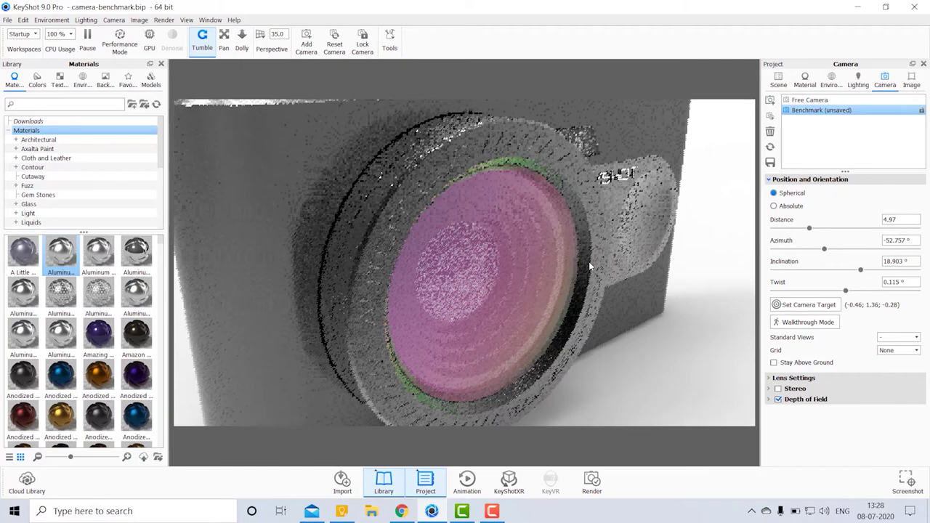
scroll(589, 262, "down", 3)
scroll(589, 262, "down", 2)
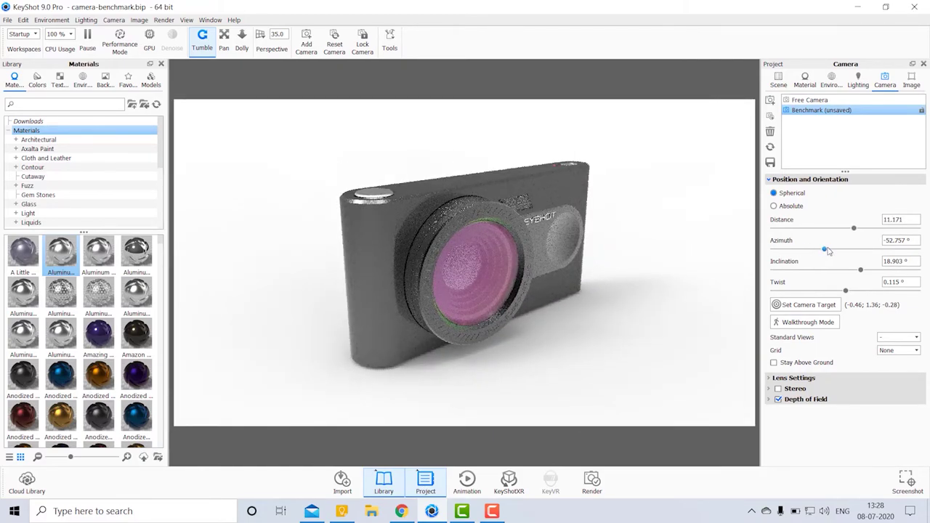
Set azimuth -99.21°, inclination 29.213° and twist 69.84°.
left_click_drag(828, 250, 792, 258)
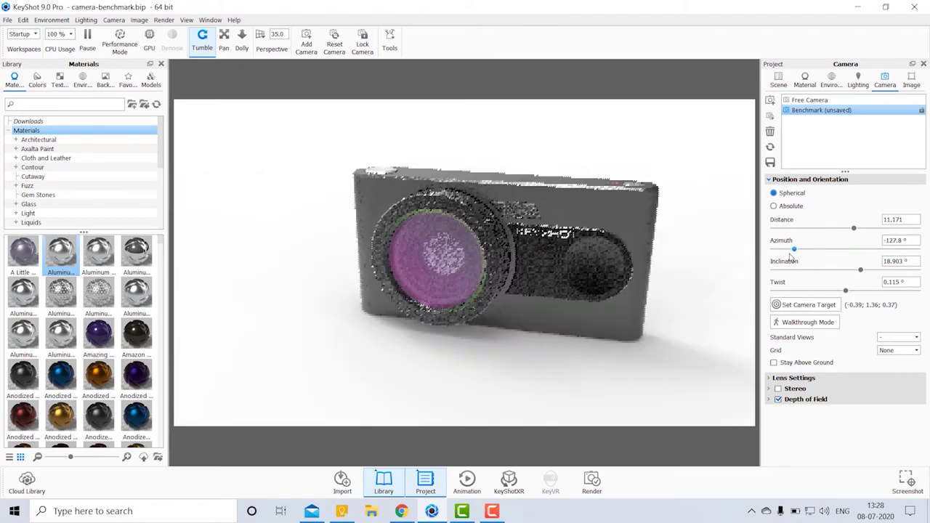
left_click_drag(792, 258, 811, 250)
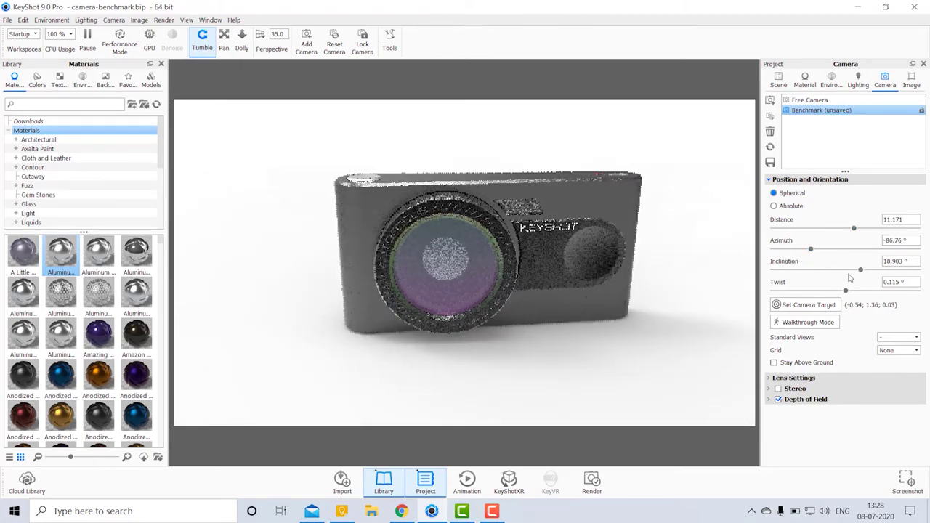
left_click_drag(862, 274, 899, 270)
left_click_drag(845, 290, 875, 290)
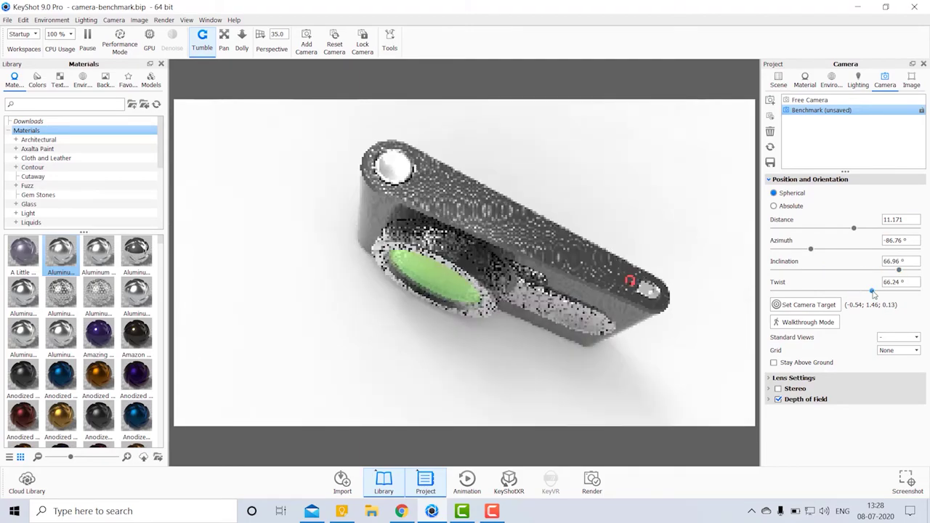
Orbit the viewport to a lower, near-front angle on the lens.
left_click_drag(473, 305, 471, 159)
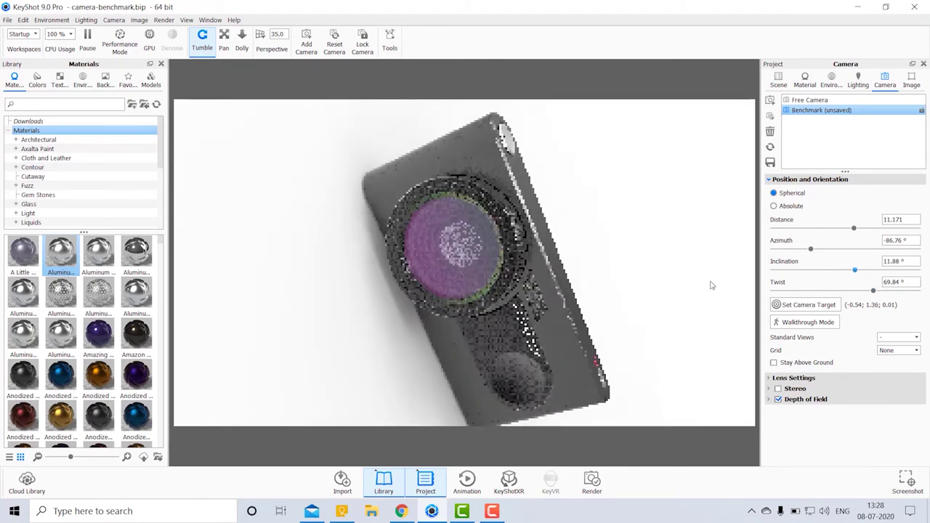
mouse_move(632, 291)
left_mouse_down()
mouse_move(640, 257)
mouse_move(552, 260)
left_mouse_up()
left_click_drag(433, 233, 326, 245)
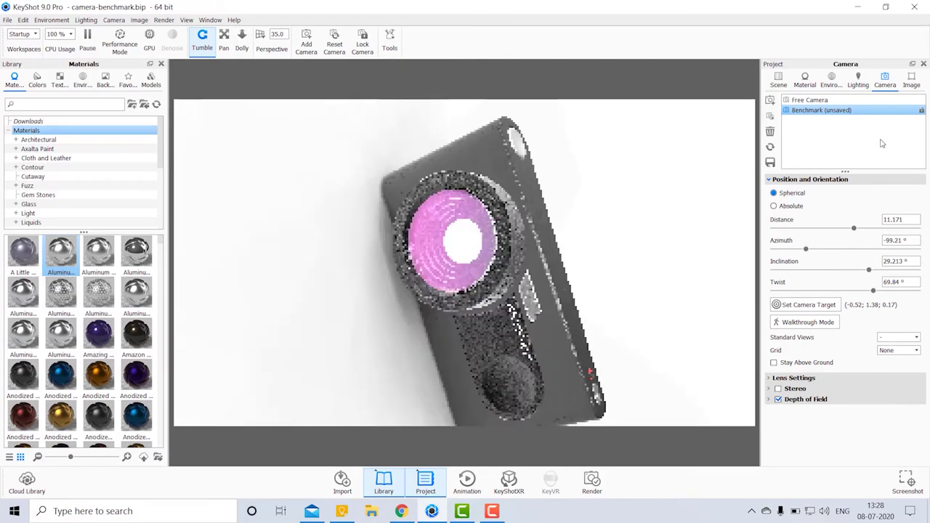
Restore the Benchmark camera and view the Front and Left standard views.
left_click(806, 101)
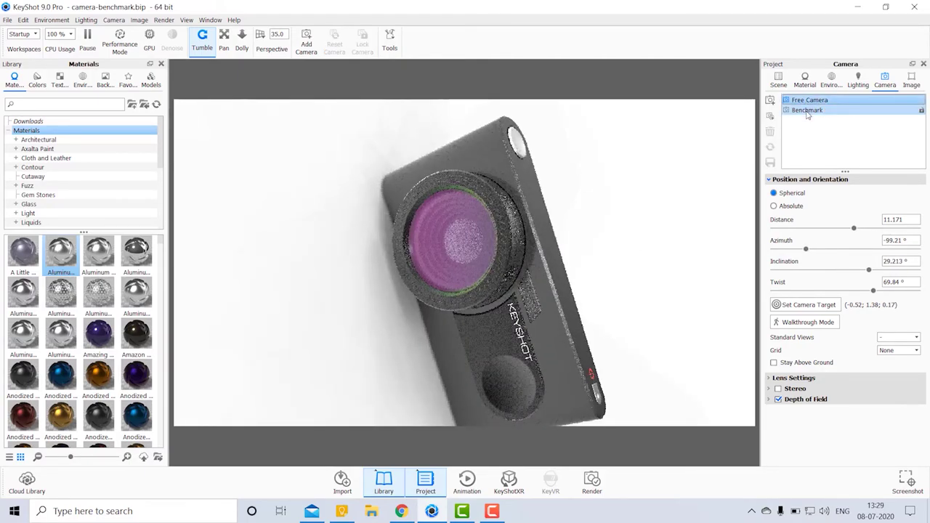
left_click(807, 112)
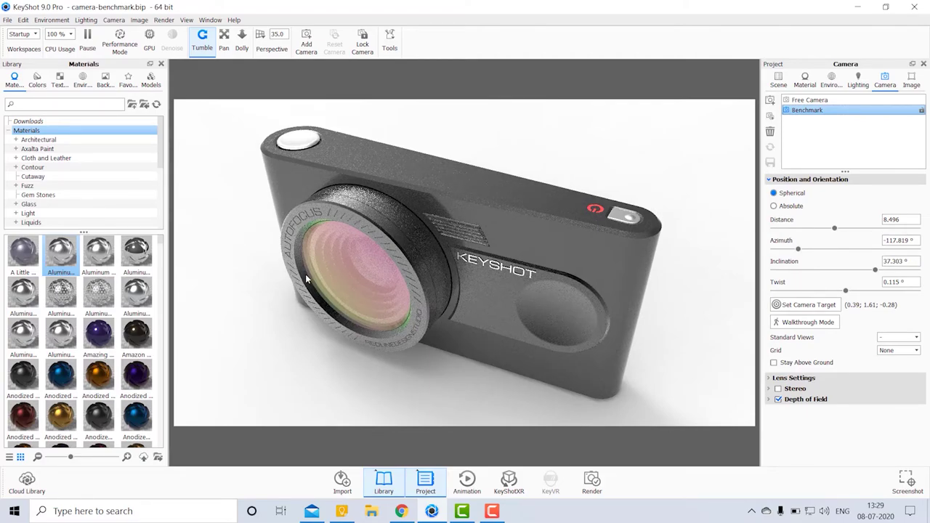
left_click(111, 21)
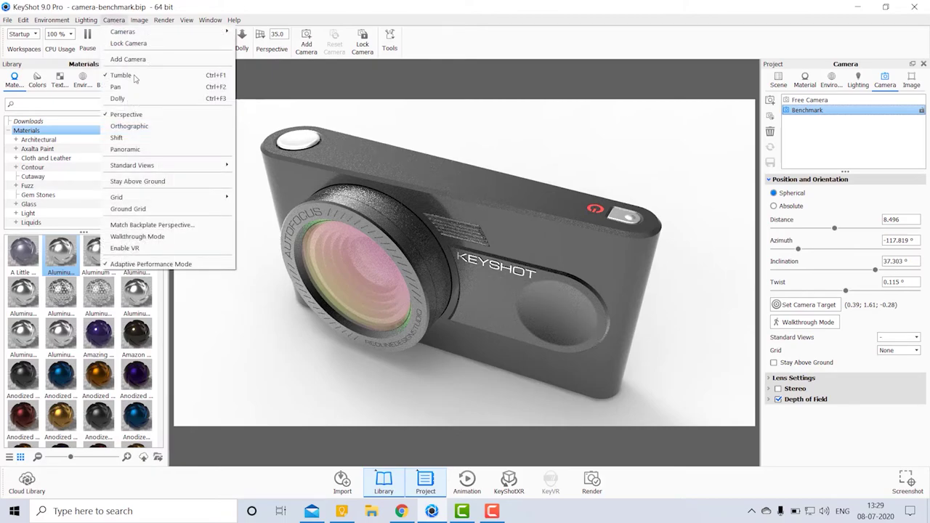
mouse_move(133, 165)
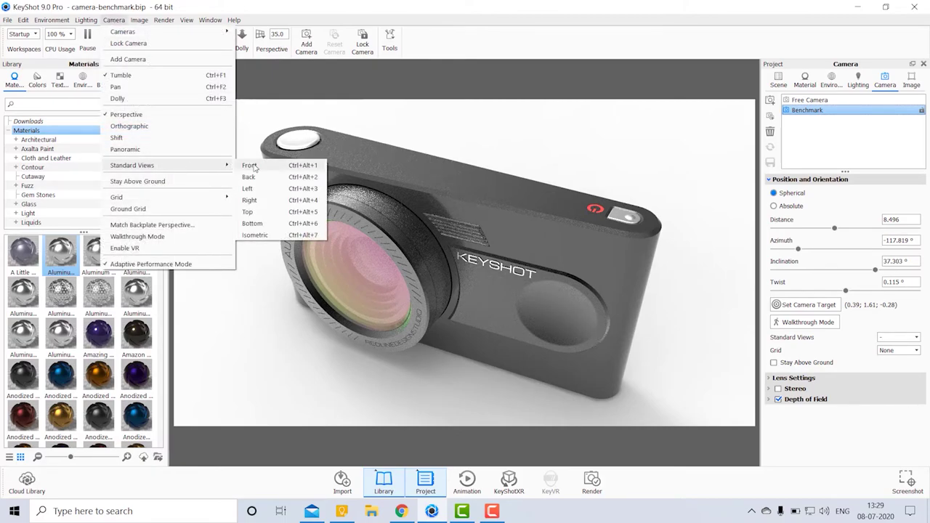
left_click(249, 165)
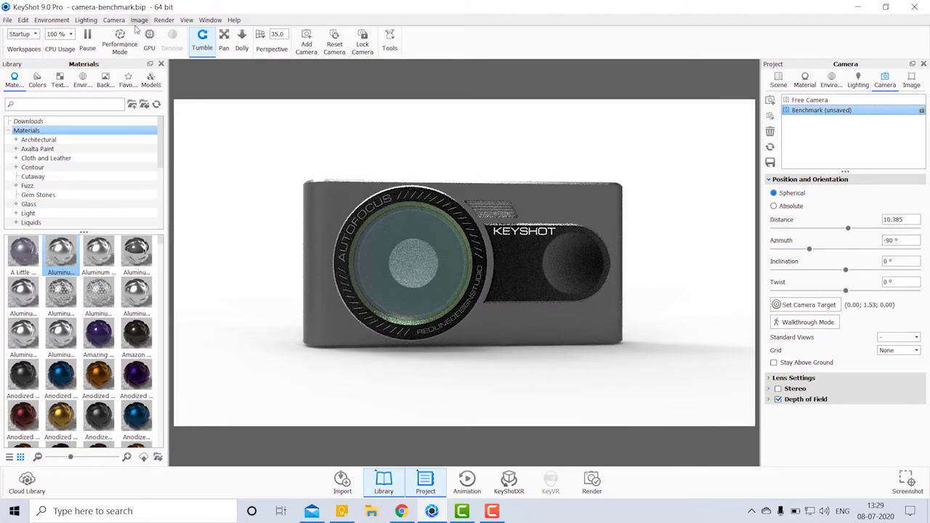
left_click(114, 20)
mouse_move(132, 165)
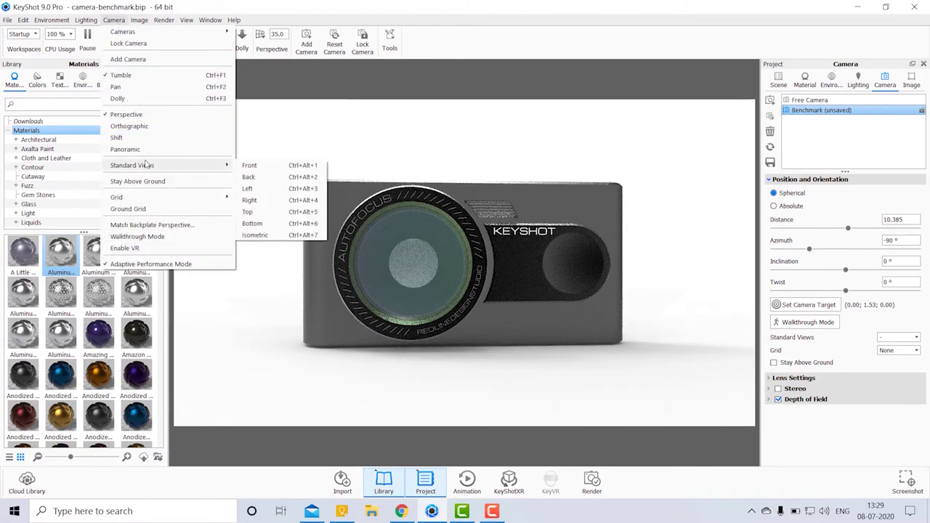
left_click(262, 189)
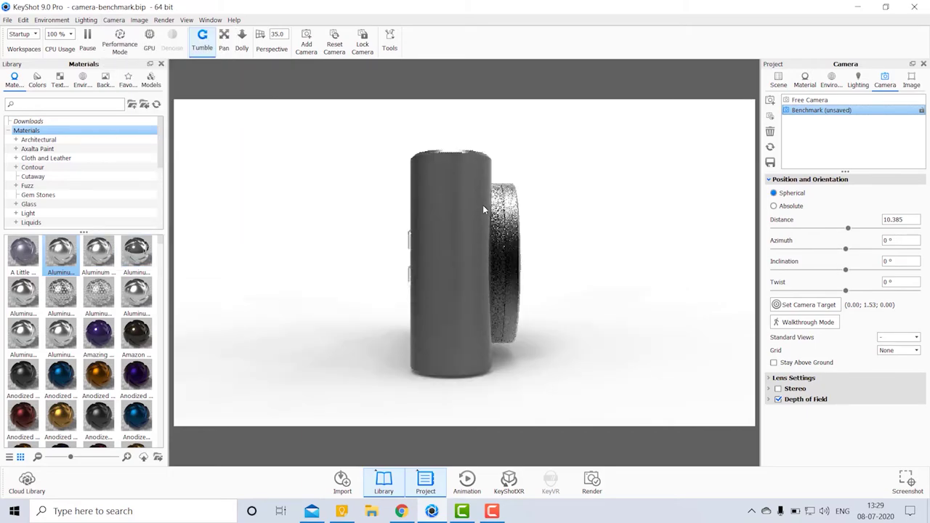
Switch to the Top standard view, then finish on Isometric.
left_click(119, 21)
mouse_move(132, 165)
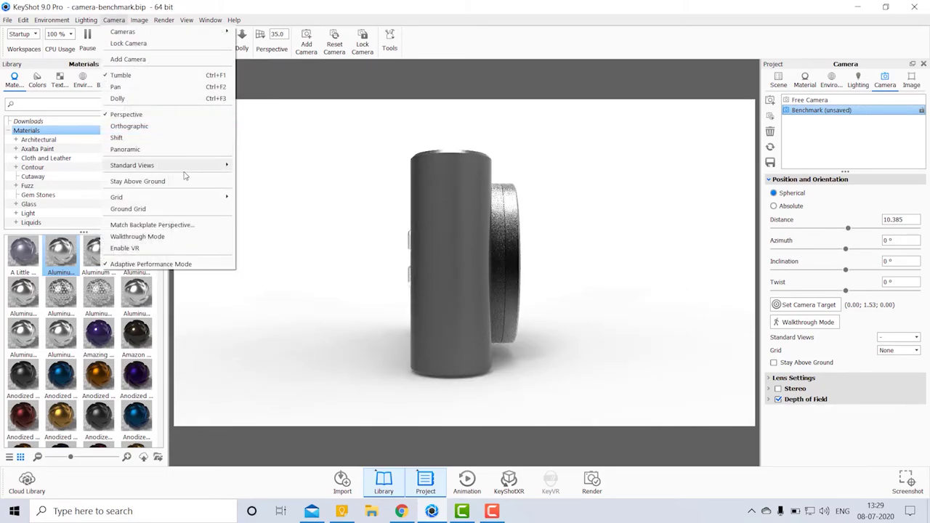
left_click(274, 213)
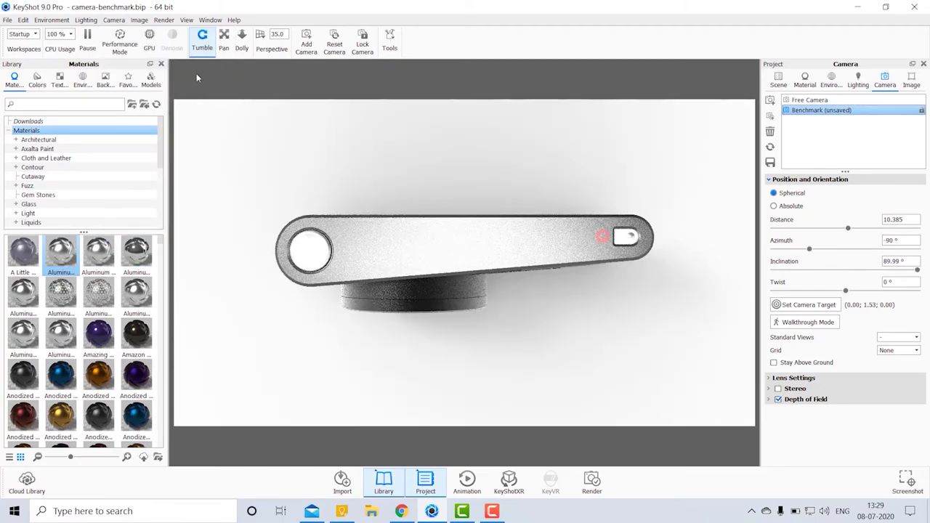
left_click(107, 21)
mouse_move(132, 165)
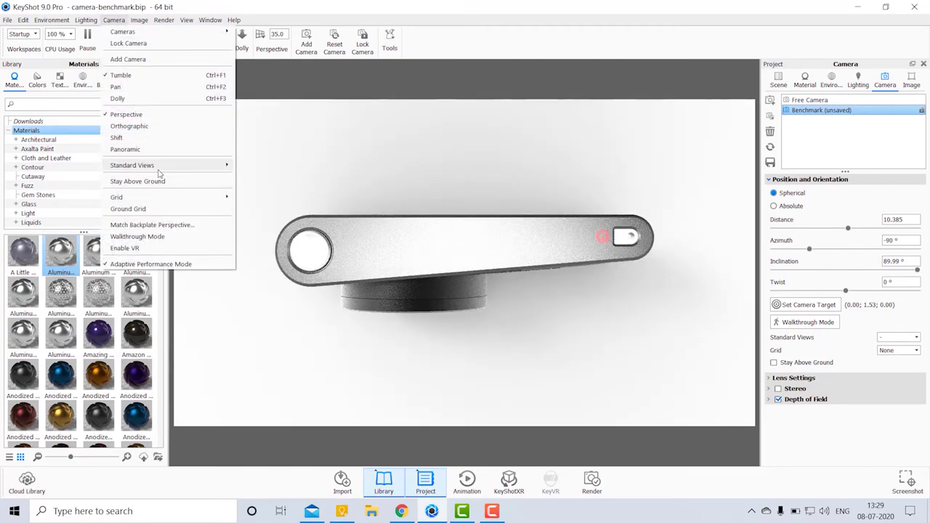
left_click(270, 236)
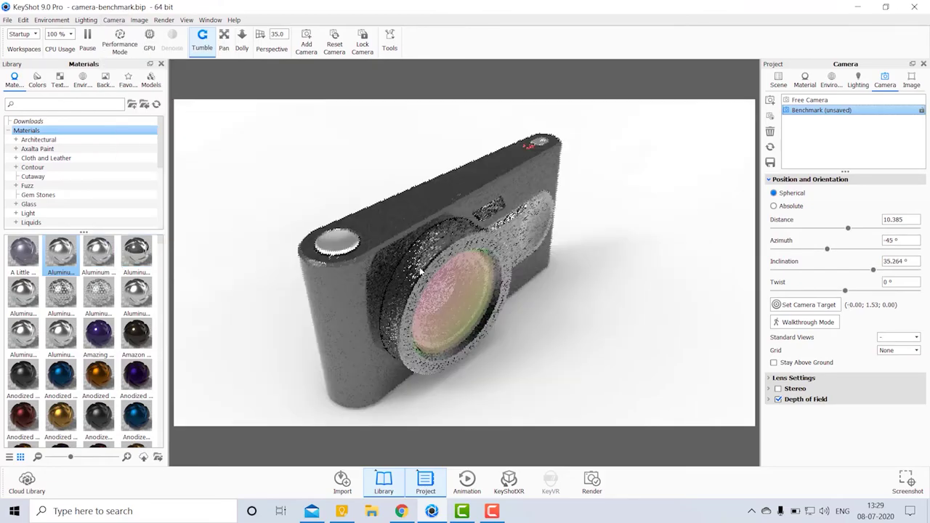
Orbit from the isometric preset to a lower front-left view of lens and lettering.
left_click_drag(752, 148, 557, 339)
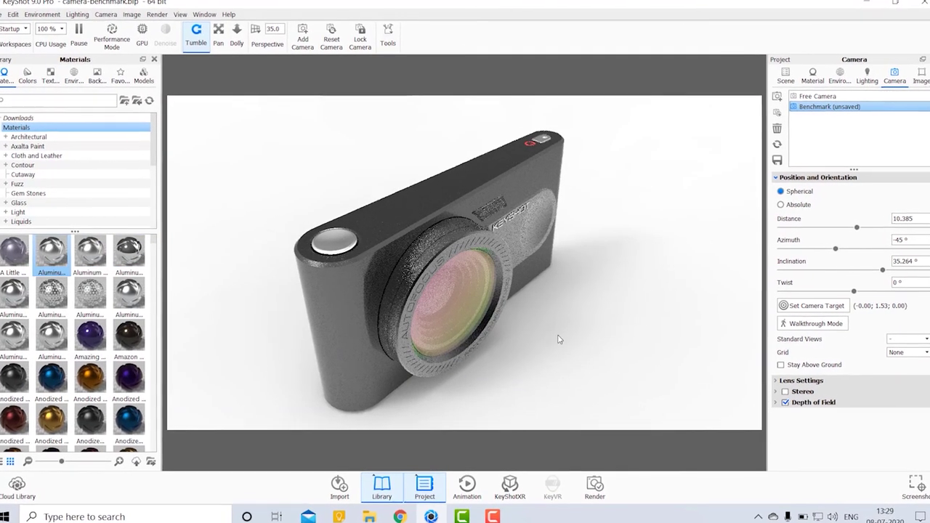
mouse_move(487, 308)
left_mouse_down()
mouse_move(469, 329)
mouse_move(488, 221)
mouse_move(671, 264)
left_mouse_up()
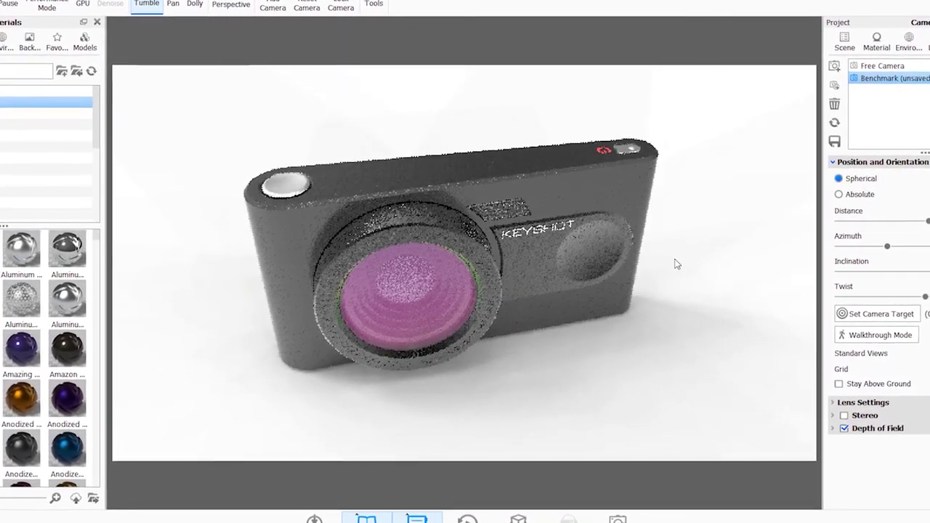